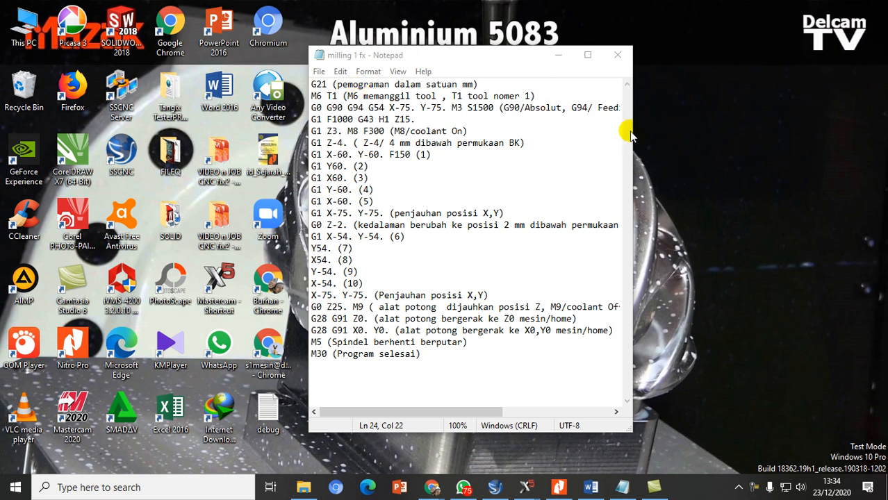
Widen the text window to show the full lines and examine the G21, M6 T1, G90, G94 and G54 codes
{"action": "left_click_drag", "start_coordinate": [634, 143], "coordinate": [823, 150]}
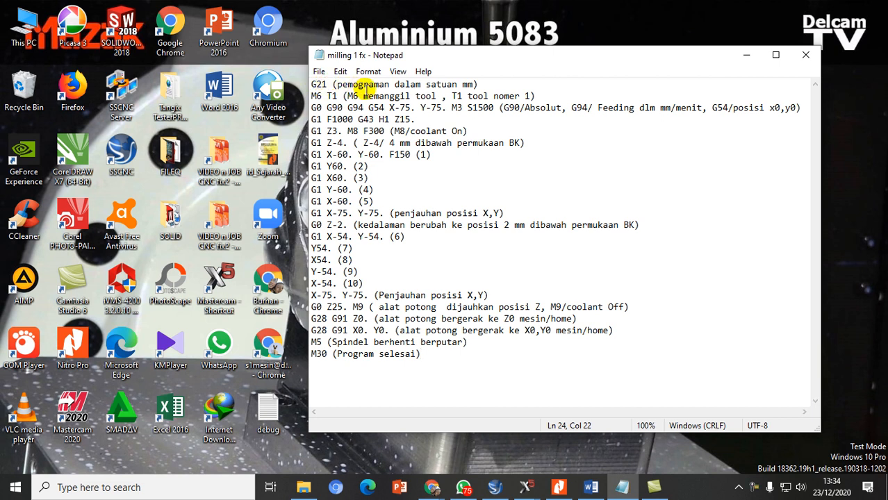
{"action": "left_click", "coordinate": [473, 85]}
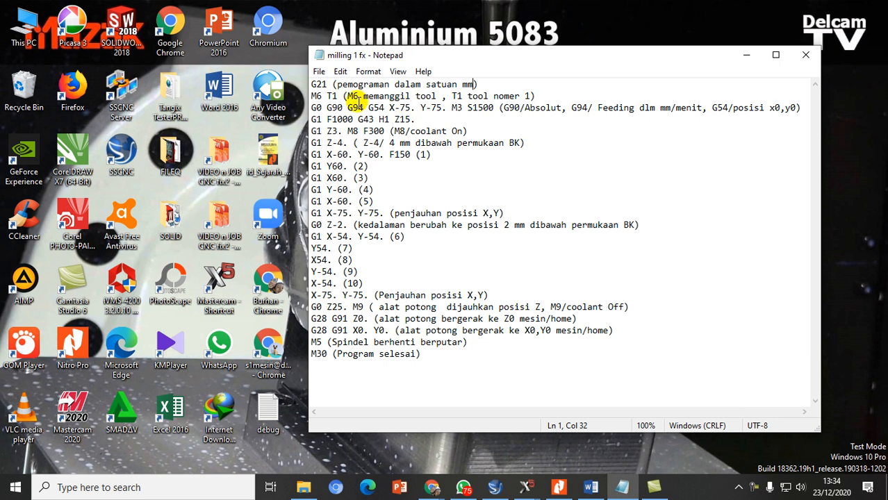
{"action": "left_click", "coordinate": [335, 98]}
{"action": "left_click_drag", "start_coordinate": [336, 98], "coordinate": [326, 96]}
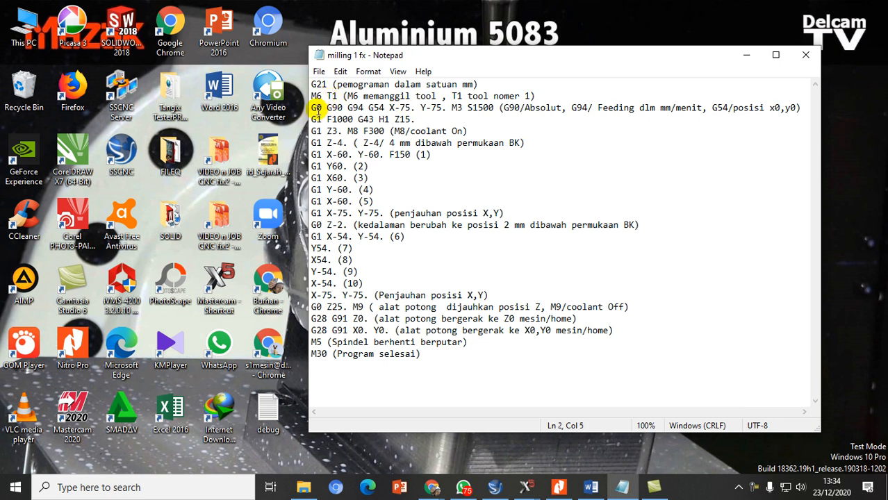
{"action": "left_click", "coordinate": [331, 108]}
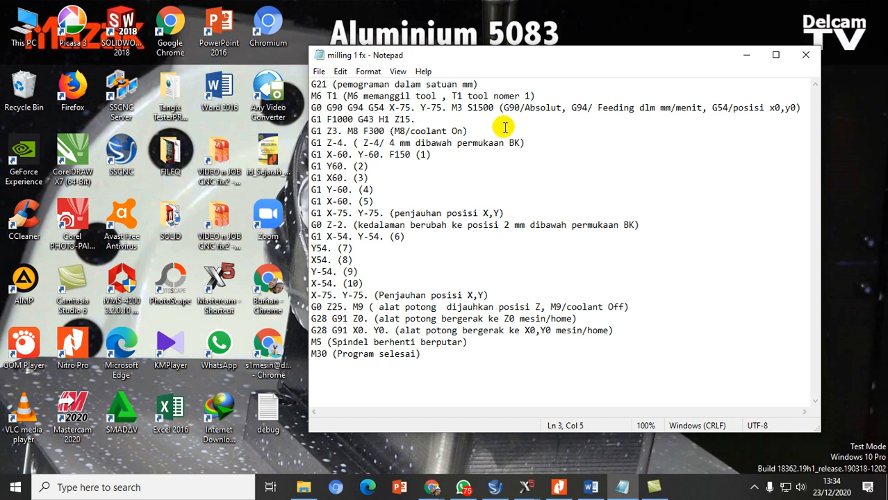
{"action": "left_click_drag", "start_coordinate": [562, 110], "coordinate": [509, 110]}
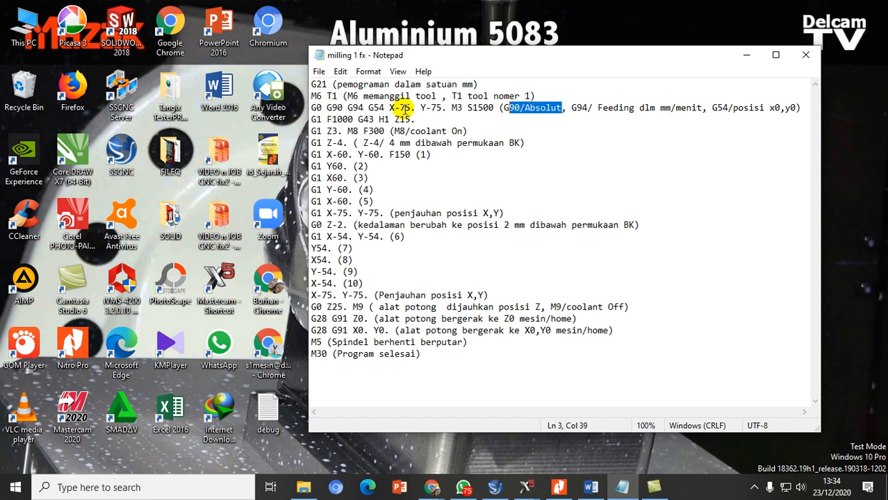
{"action": "left_click", "coordinate": [355, 108]}
{"action": "left_click_drag", "start_coordinate": [571, 108], "coordinate": [640, 110]}
{"action": "left_click_drag", "start_coordinate": [702, 109], "coordinate": [661, 110]}
{"action": "left_click", "coordinate": [623, 108]}
{"action": "left_click", "coordinate": [384, 107]}
{"action": "left_click_drag", "start_coordinate": [384, 107], "coordinate": [367, 109]}
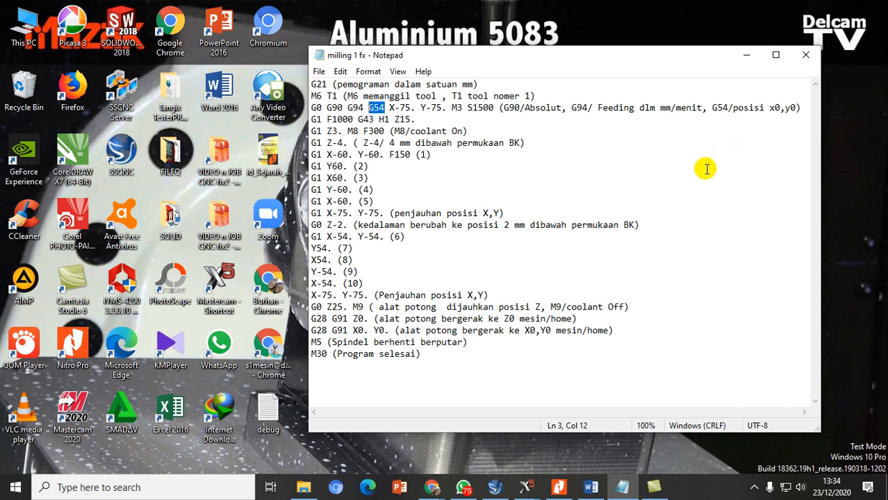
Switch to WhatsApp and open the dimensioned part drawing posted below the JOB 1 program in the group chat
{"action": "left_click", "coordinate": [464, 488]}
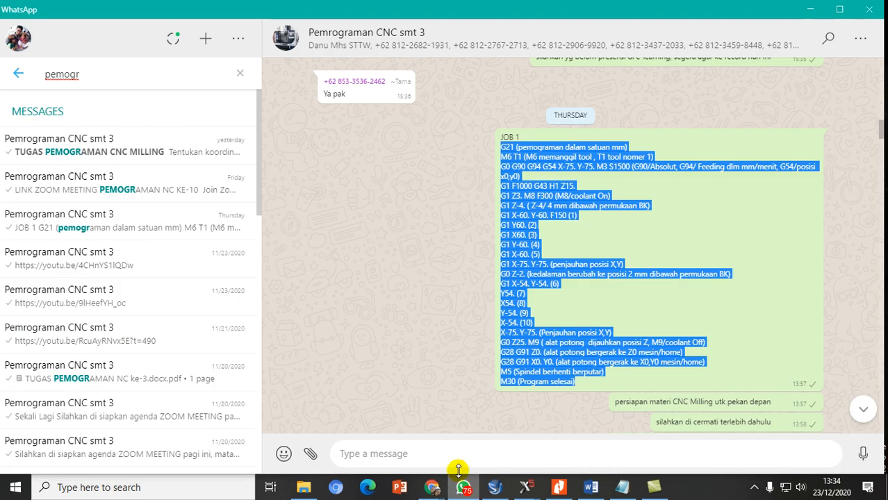
{"action": "left_click", "coordinate": [416, 273]}
{"action": "scroll", "coordinate": [415, 274], "scroll_direction": "down", "scroll_amount": 5}
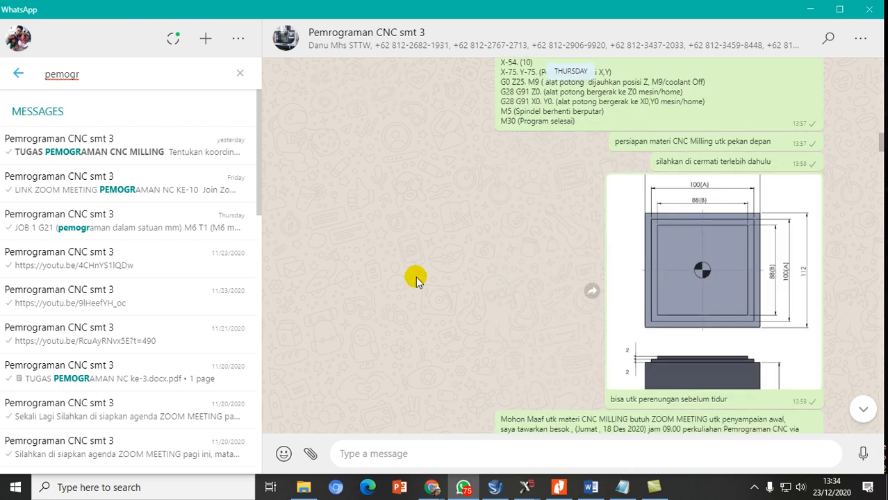
{"action": "left_click", "coordinate": [727, 284]}
{"action": "left_click", "coordinate": [504, 212]}
{"action": "left_click", "coordinate": [697, 254]}
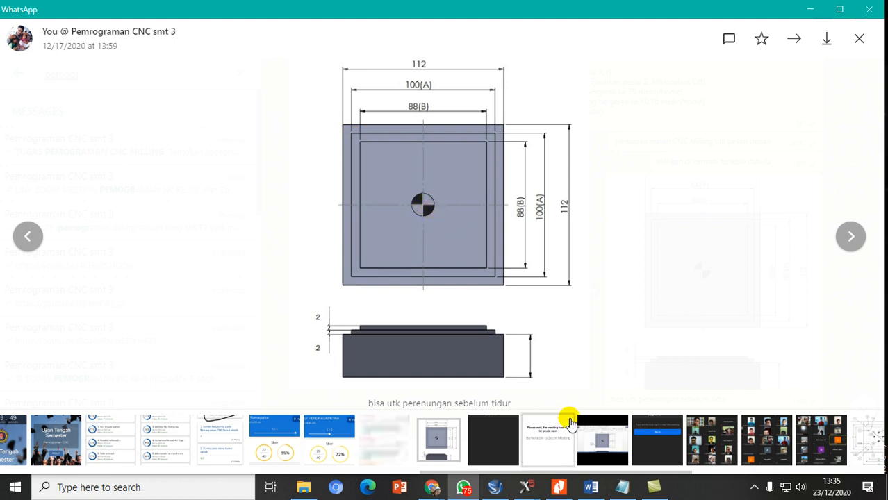
Return to the milling program in Notepad, examine the X-75. Y-75. start position in the third line and minimize WhatsApp
{"action": "left_click", "coordinate": [591, 487]}
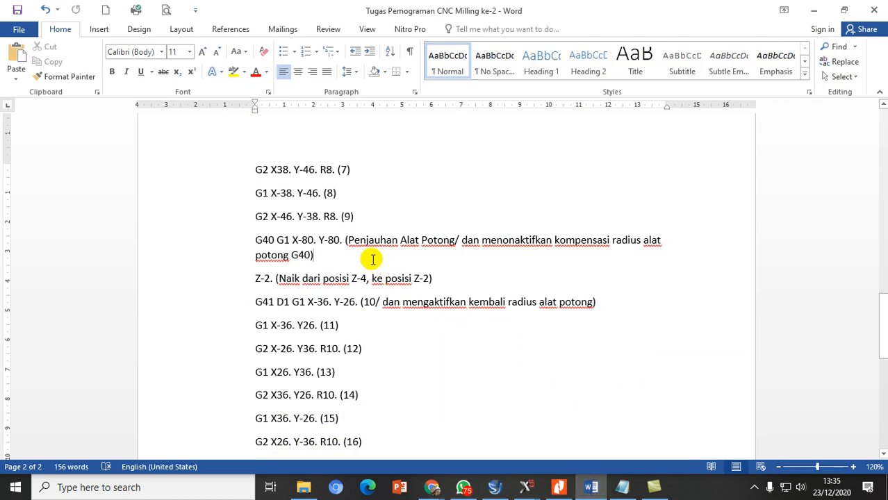
{"action": "left_click", "coordinate": [623, 488]}
{"action": "left_click", "coordinate": [814, 11]}
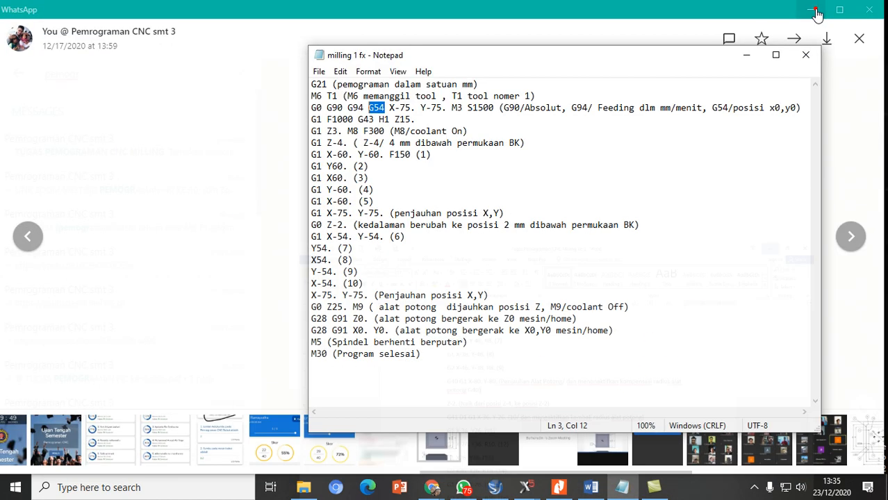
{"action": "left_click", "coordinate": [468, 109]}
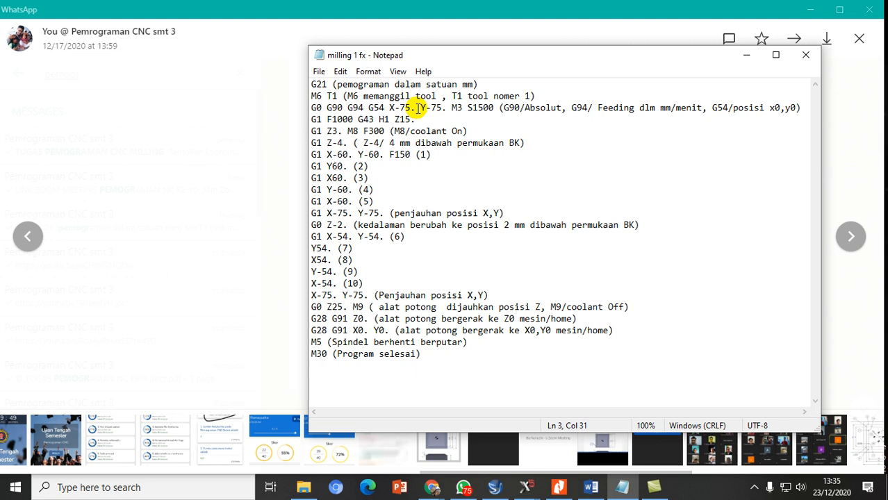
{"action": "left_click", "coordinate": [397, 108]}
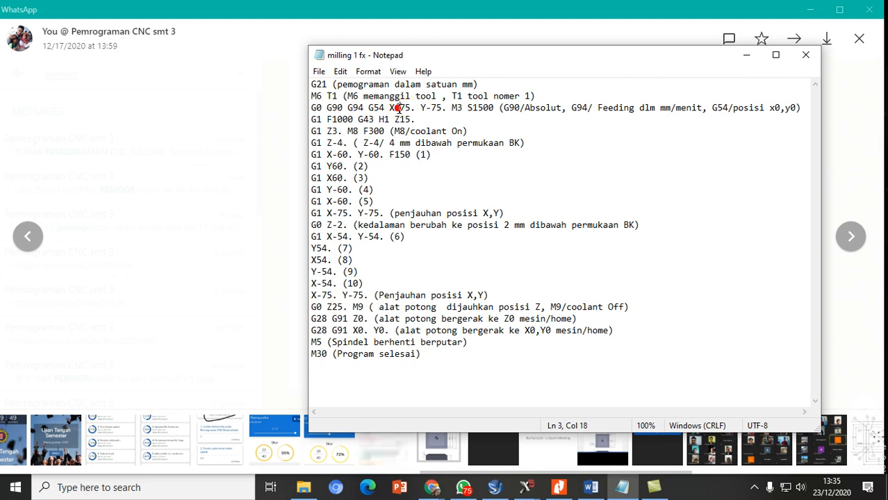
{"action": "left_click", "coordinate": [426, 108]}
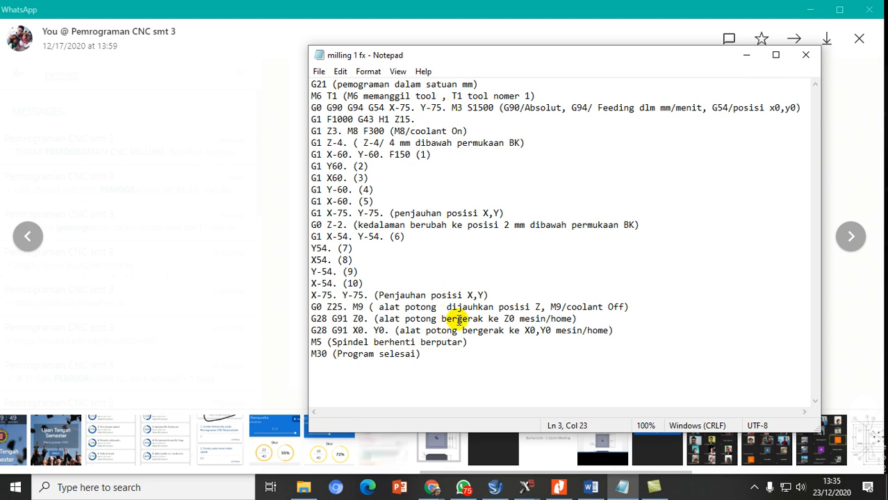
{"action": "left_click", "coordinate": [809, 10]}
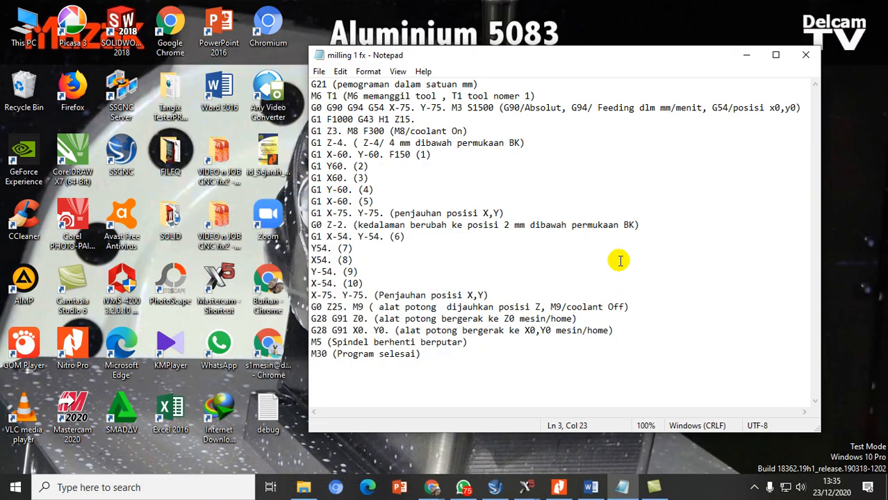
Examine the M3 spindle command and the S1500 speed value in the program's third line
{"action": "left_click", "coordinate": [518, 167]}
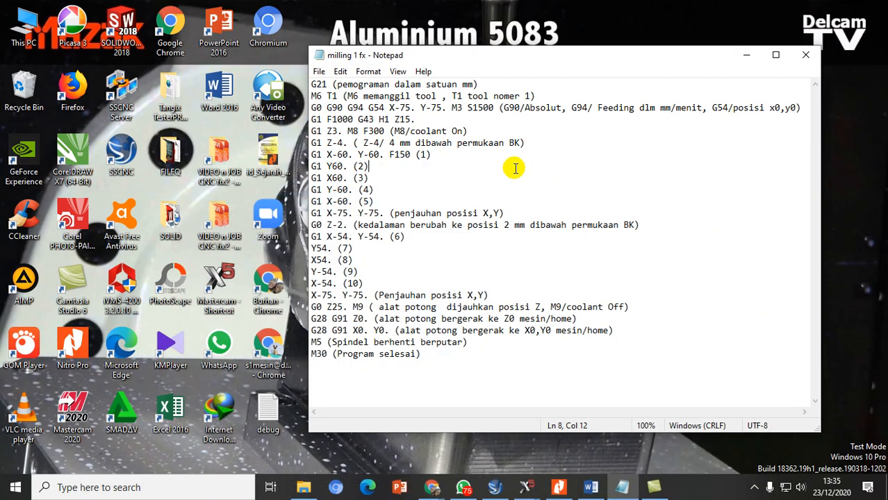
{"action": "left_click", "coordinate": [454, 109]}
{"action": "left_click", "coordinate": [469, 109]}
{"action": "left_click_drag", "start_coordinate": [469, 109], "coordinate": [495, 107]}
{"action": "left_click", "coordinate": [496, 107]}
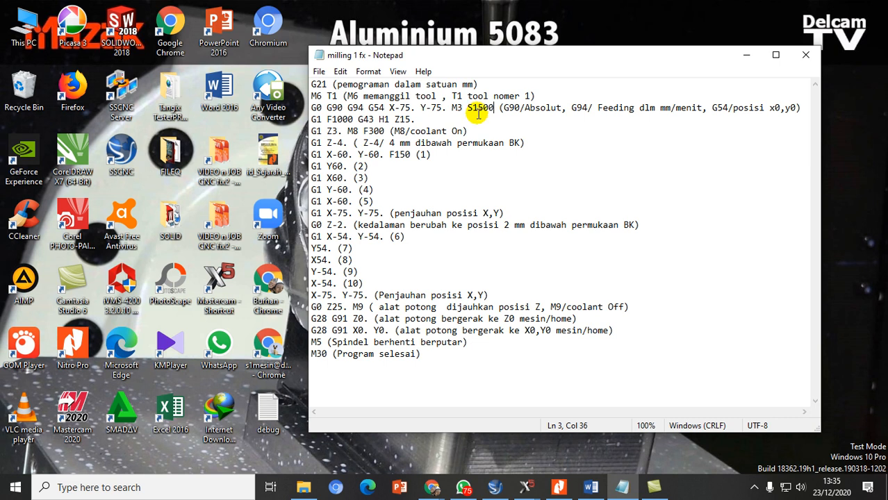
{"action": "left_click_drag", "start_coordinate": [483, 108], "coordinate": [492, 109]}
{"action": "left_click", "coordinate": [494, 107]}
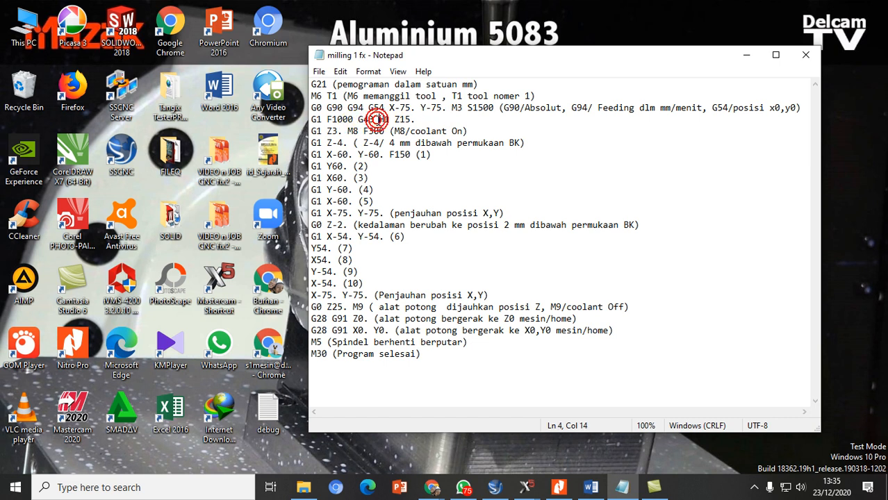
Examine the G43 H1 tool-length line with its F1000 feed, and the Z3. approach with M8 coolant on
{"action": "left_click_drag", "start_coordinate": [390, 120], "coordinate": [382, 119]}
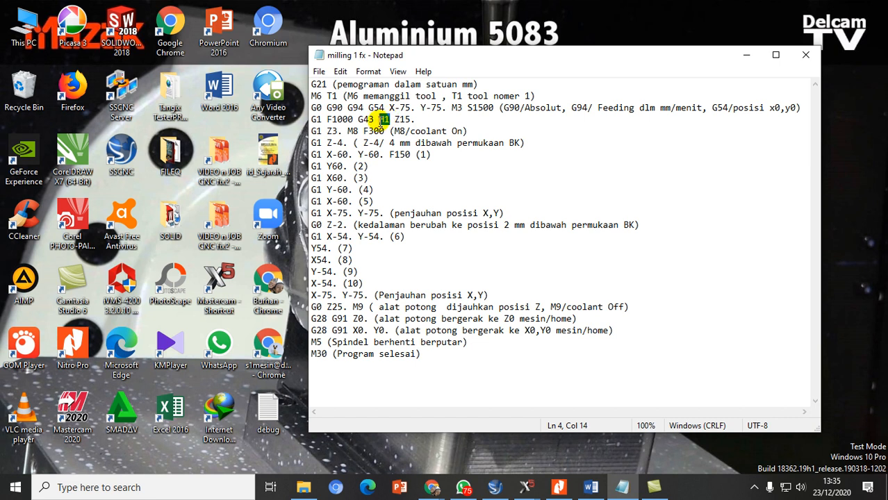
{"action": "left_click", "coordinate": [395, 120]}
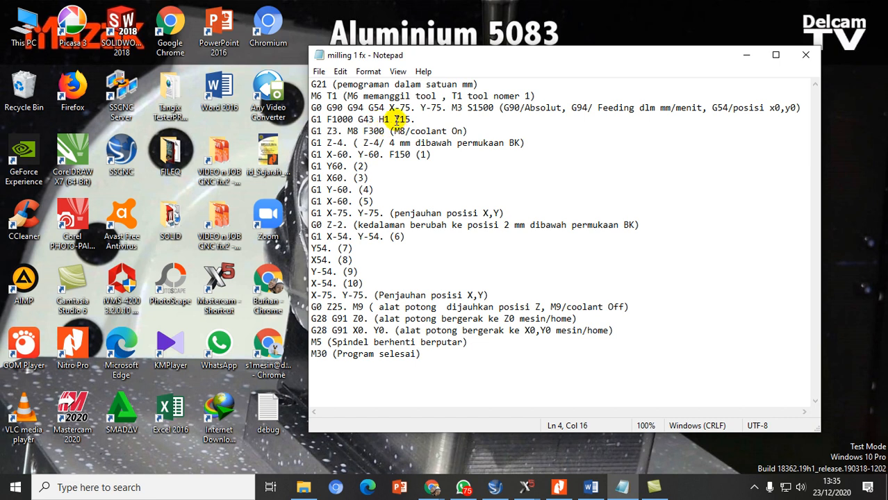
{"action": "left_click", "coordinate": [412, 120]}
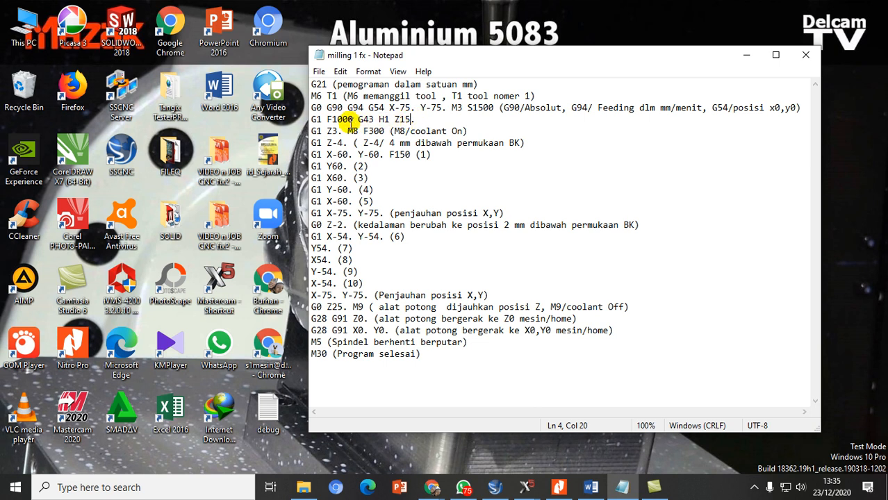
{"action": "left_click_drag", "start_coordinate": [314, 120], "coordinate": [320, 120]}
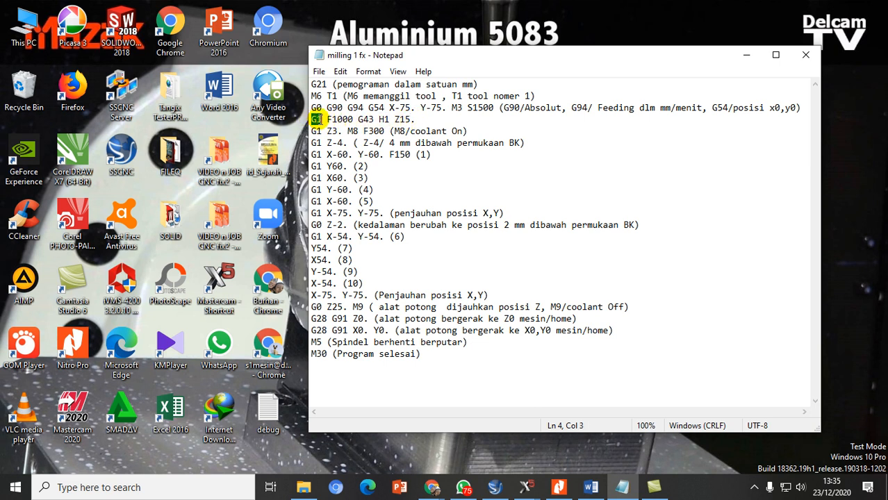
{"action": "left_click", "coordinate": [320, 119]}
{"action": "left_click", "coordinate": [354, 119]}
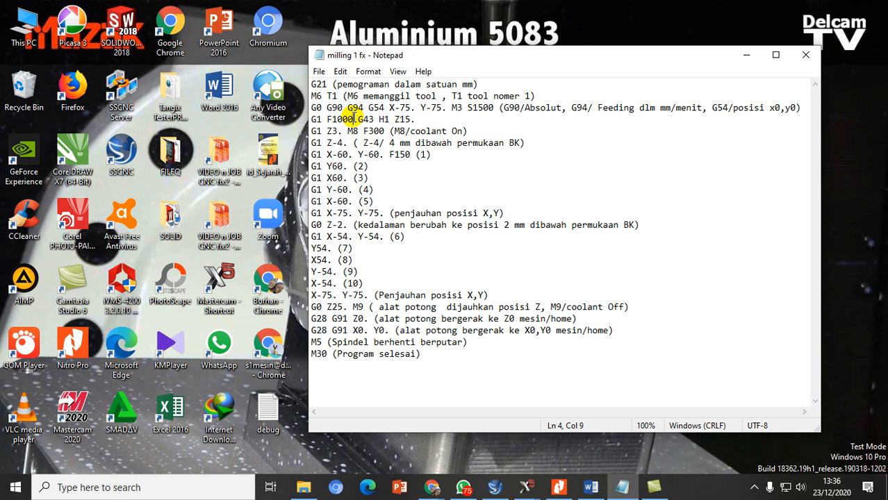
{"action": "left_click", "coordinate": [342, 131]}
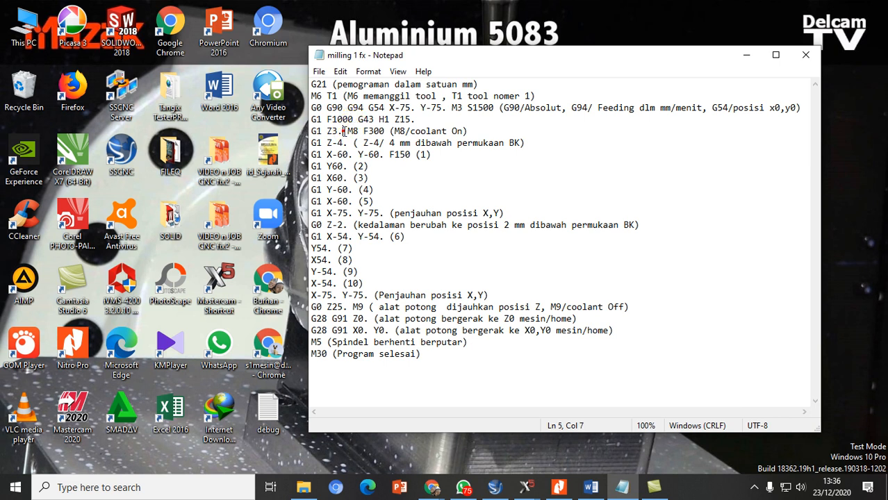
{"action": "left_click", "coordinate": [332, 131]}
{"action": "left_click", "coordinate": [342, 132]}
{"action": "left_click", "coordinate": [347, 132]}
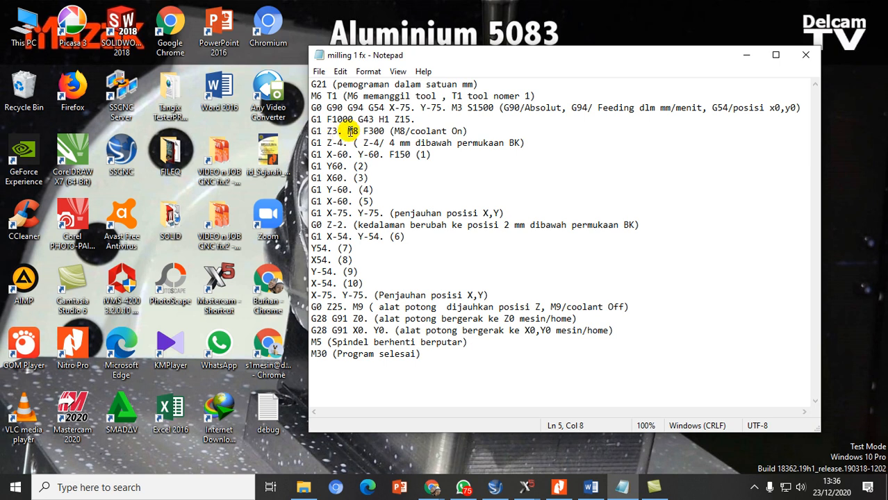
{"action": "left_click", "coordinate": [436, 130]}
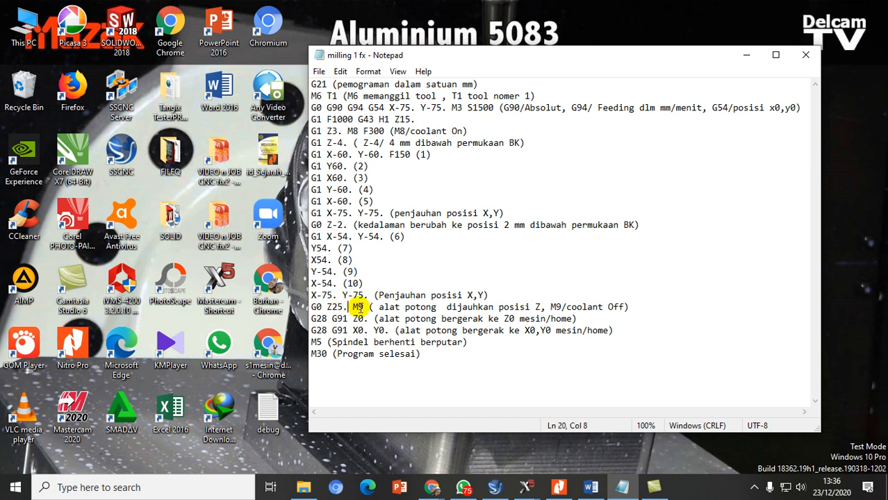
Review the program's closing lines: M9 coolant off, the G28 G91 home moves, M5 and M30
{"action": "left_click", "coordinate": [557, 308]}
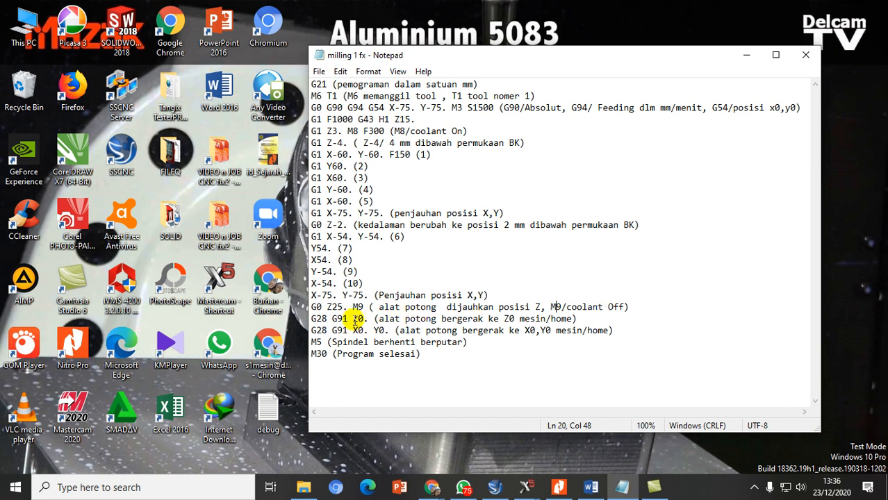
{"action": "left_click", "coordinate": [322, 319]}
{"action": "left_click", "coordinate": [352, 319]}
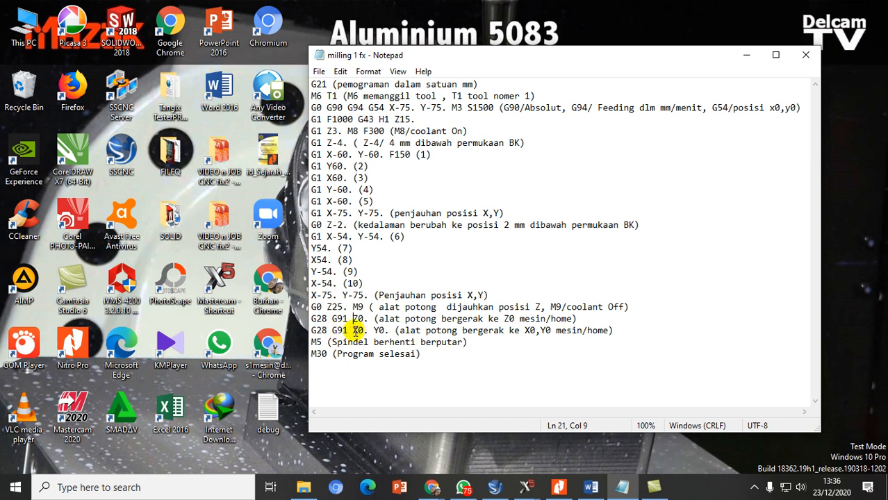
{"action": "left_click", "coordinate": [526, 331]}
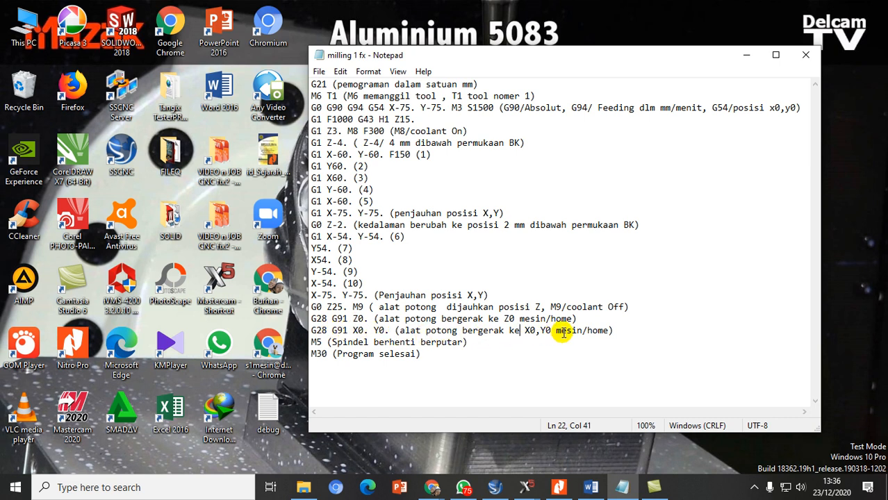
{"action": "left_click", "coordinate": [348, 343]}
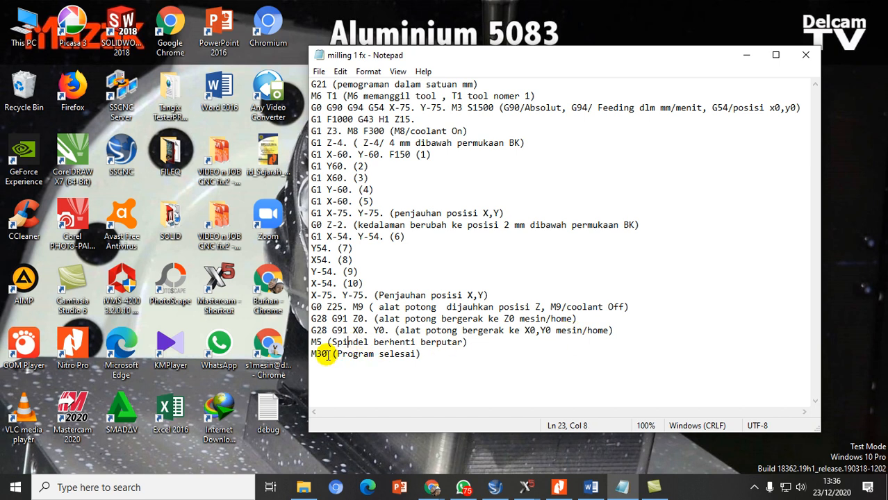
{"action": "left_click", "coordinate": [367, 354]}
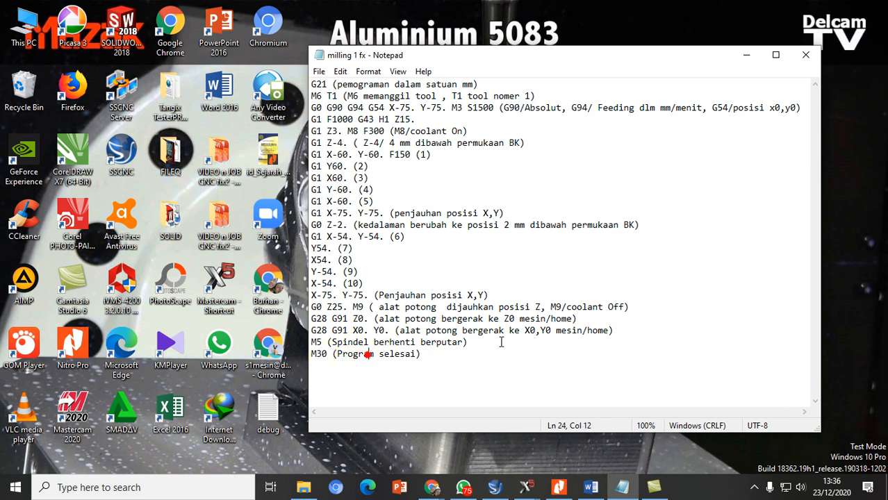
Minimize Notepad and start Swansoft CNC Simulation with the FANUC 0iM control system
{"action": "left_click", "coordinate": [742, 55]}
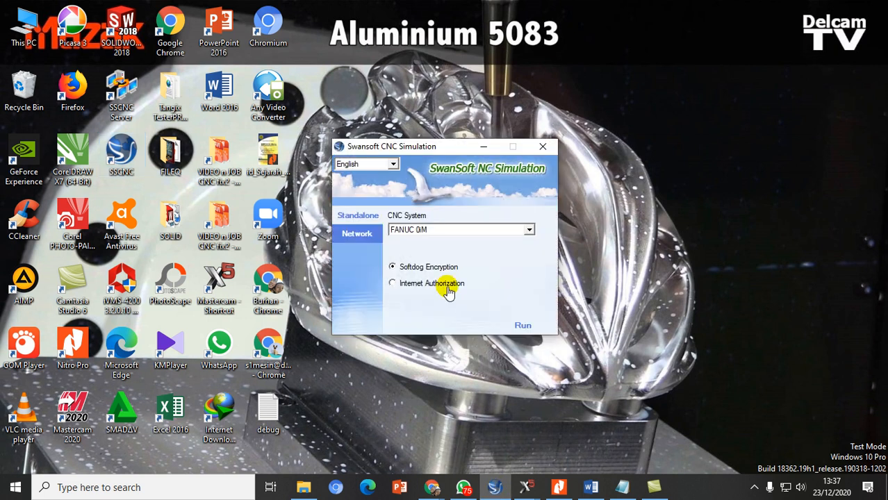
{"action": "left_click", "coordinate": [450, 234]}
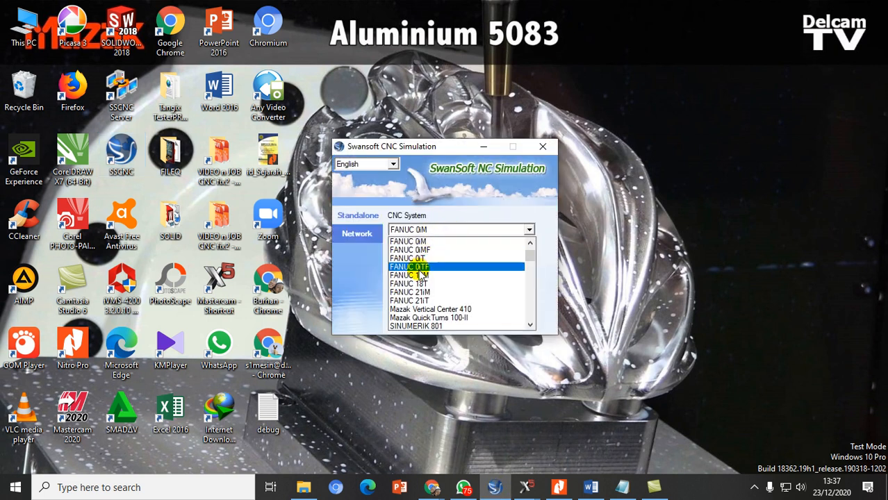
{"action": "left_click", "coordinate": [421, 243]}
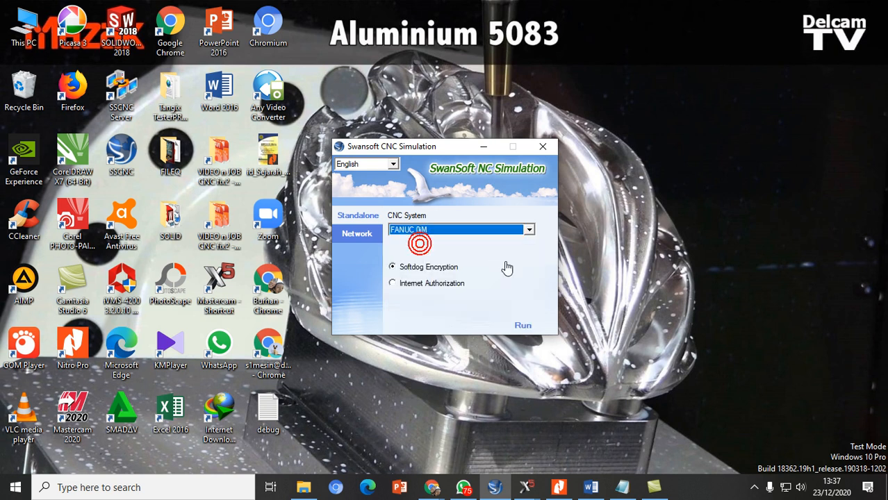
{"action": "left_click", "coordinate": [523, 327]}
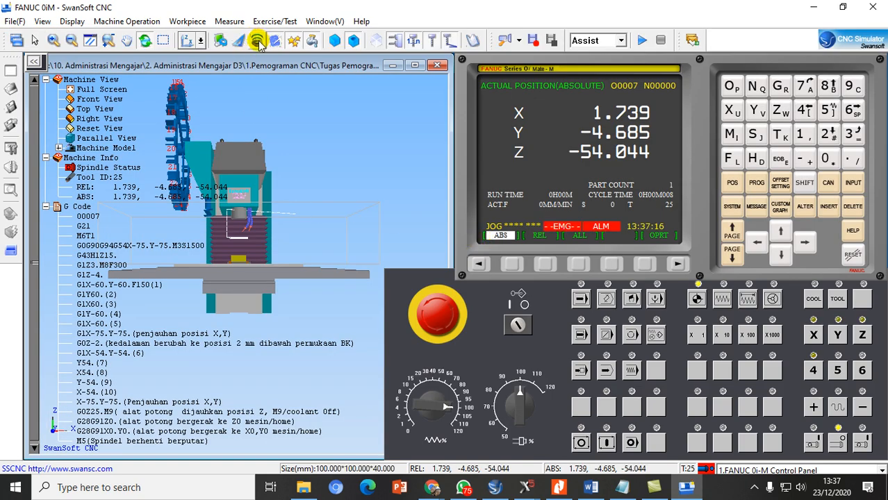
With the machine housing shown, release the emergency stop and close the machine doors
{"action": "left_click", "coordinate": [220, 40]}
{"action": "left_click", "coordinate": [220, 40]}
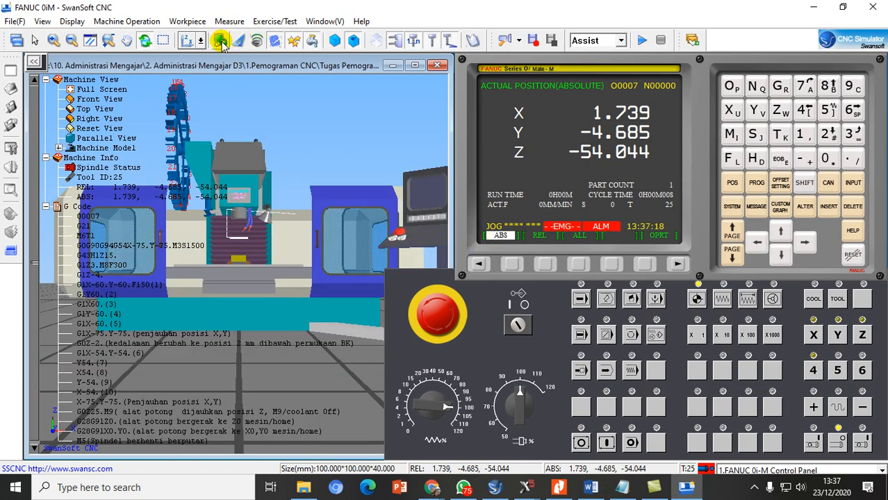
{"action": "left_click", "coordinate": [432, 309]}
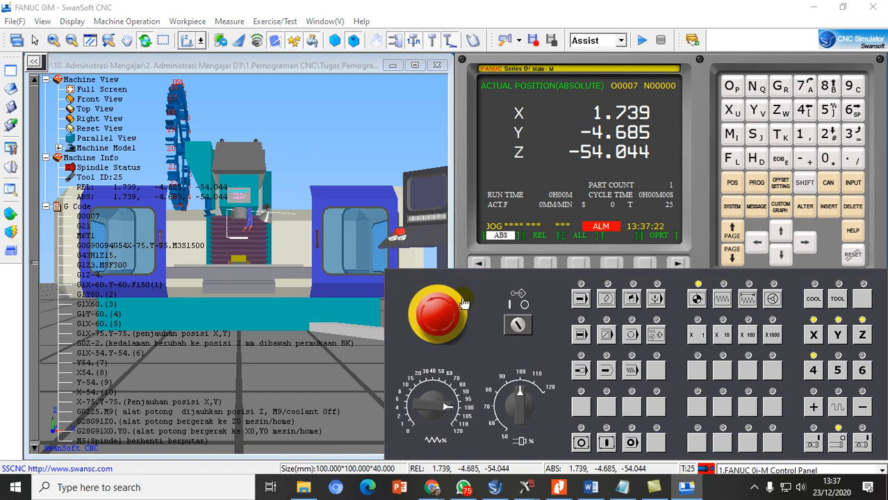
{"action": "left_click", "coordinate": [11, 250]}
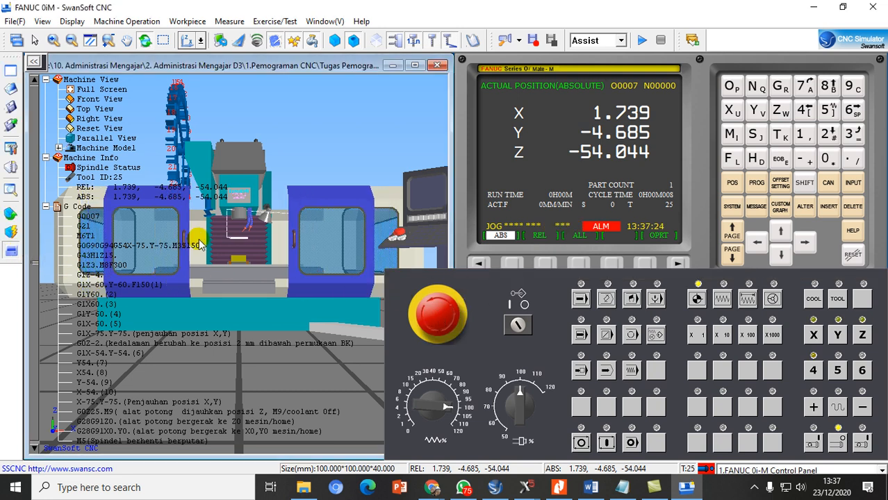
{"action": "scroll", "coordinate": [242, 220], "scroll_direction": "up", "scroll_amount": 3}
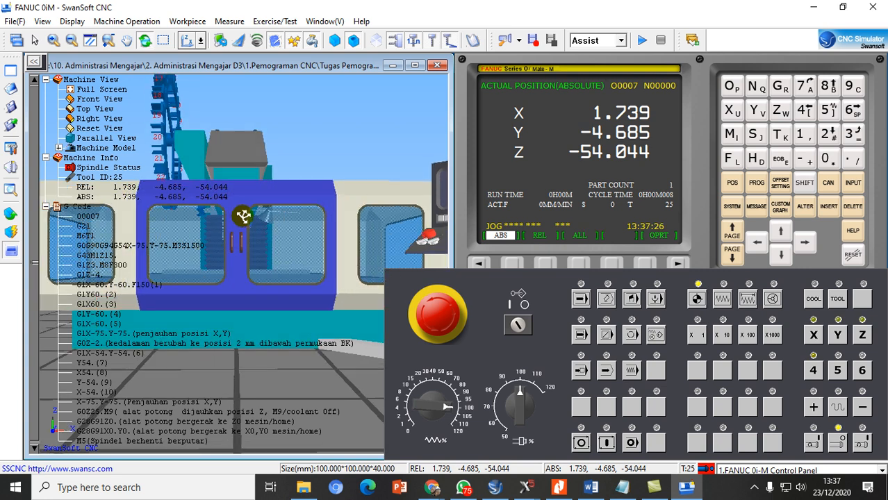
{"action": "scroll", "coordinate": [242, 220], "scroll_direction": "down", "scroll_amount": 3}
Hide the machine housing to expose the spindle, table and clamped workpiece
{"action": "left_click", "coordinate": [220, 41]}
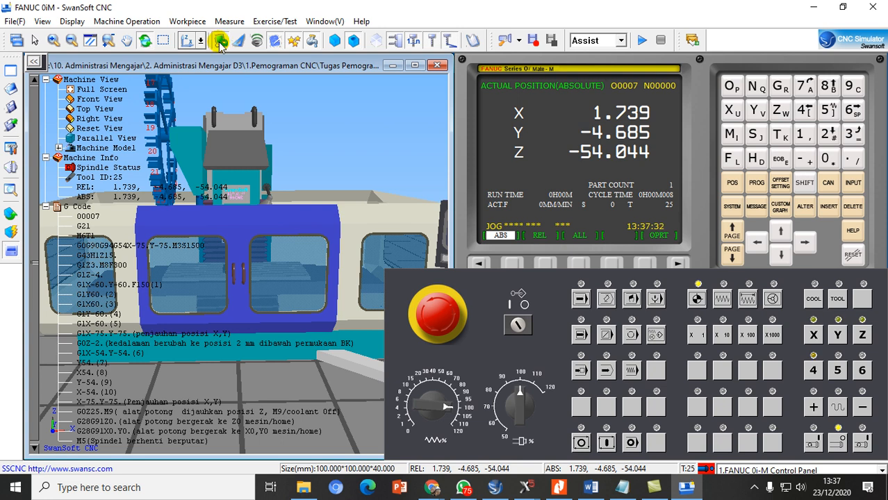
{"action": "left_click", "coordinate": [221, 44]}
{"action": "scroll", "coordinate": [238, 240], "scroll_direction": "up", "scroll_amount": 5}
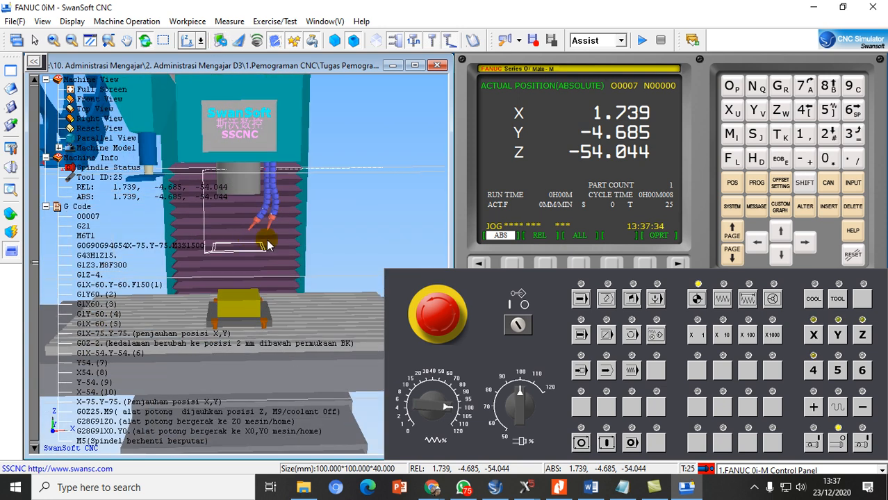
{"action": "scroll", "coordinate": [252, 241], "scroll_direction": "up", "scroll_amount": 2}
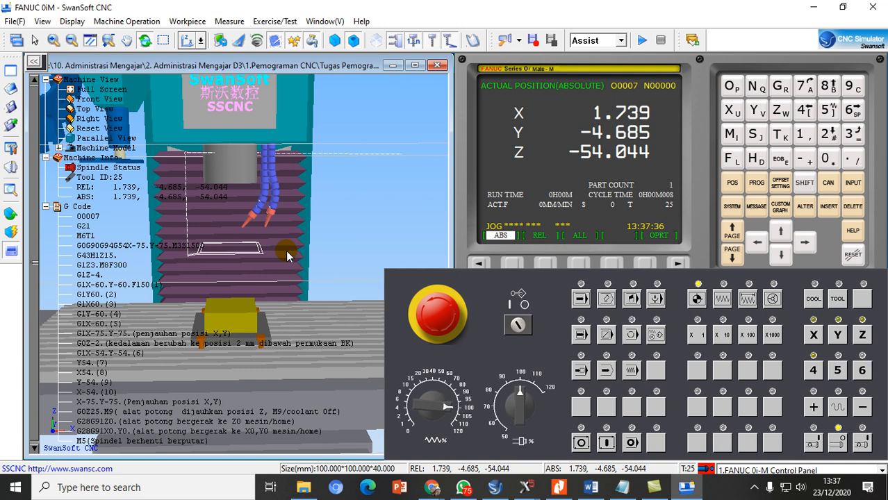
In reference-return mode, home the Z axis first, followed by the X and Y axes in the positive direction
{"action": "left_click", "coordinate": [697, 300]}
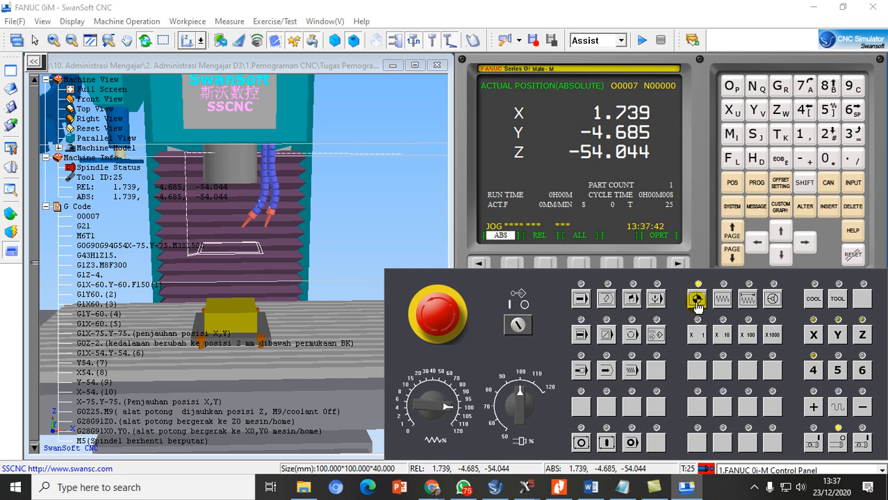
{"action": "left_click", "coordinate": [862, 336]}
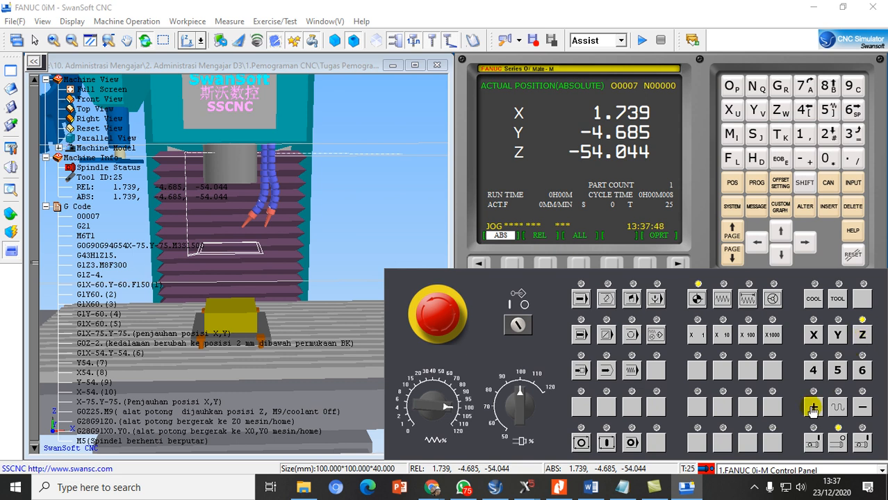
{"action": "left_click", "coordinate": [813, 409]}
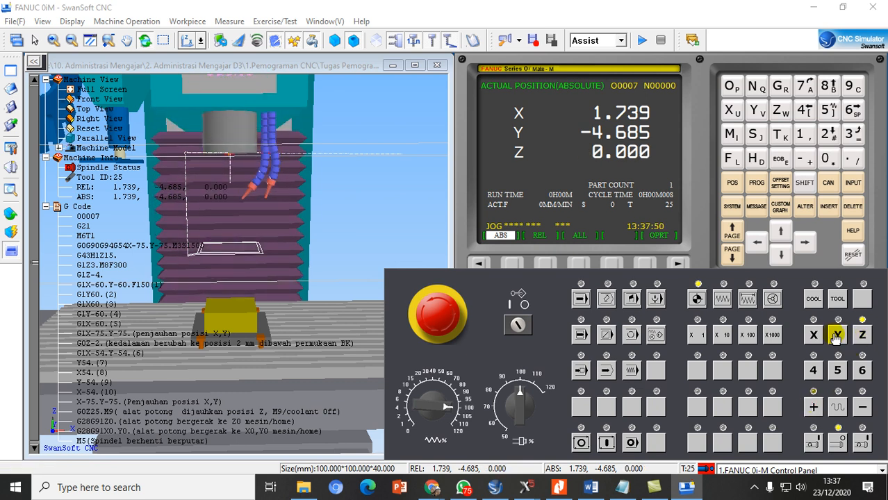
{"action": "left_click", "coordinate": [813, 336]}
{"action": "left_click", "coordinate": [813, 409]}
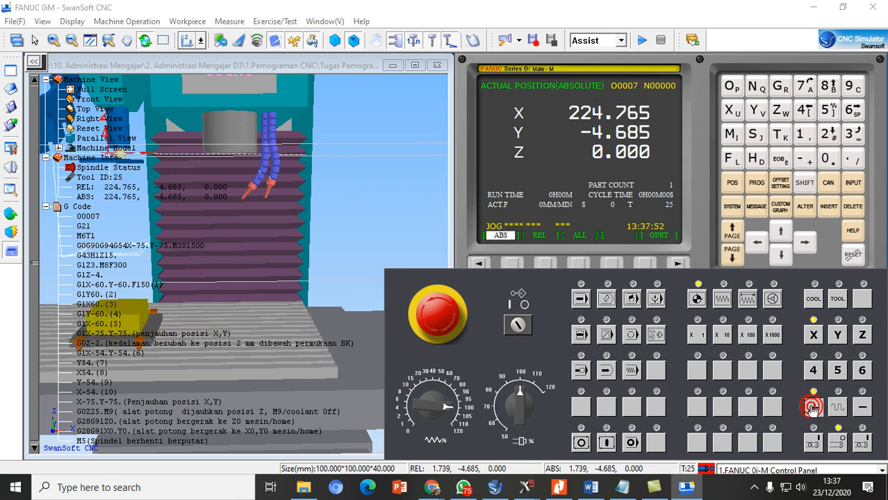
{"action": "left_click", "coordinate": [838, 337]}
{"action": "left_click", "coordinate": [813, 408]}
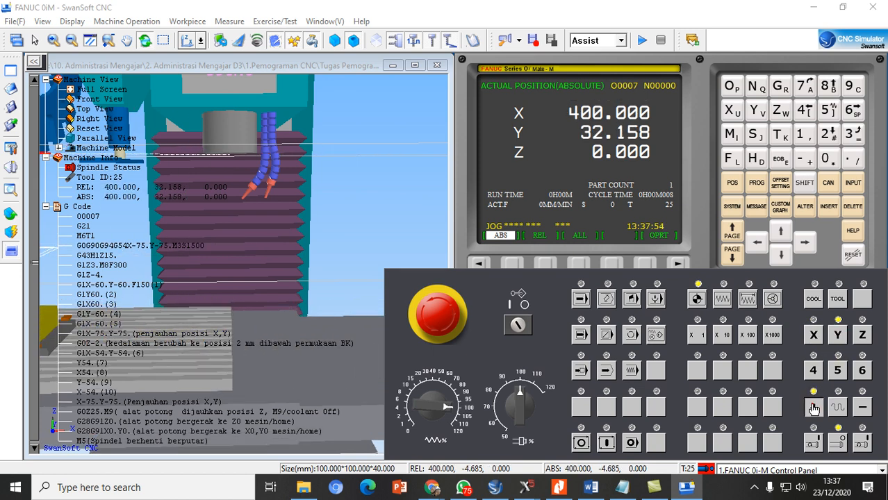
{"action": "left_click", "coordinate": [698, 299]}
Set the box stock's length and width to 112 each, matching the outer size in the part drawing
{"action": "left_click_drag", "start_coordinate": [423, 251], "coordinate": [226, 258]}
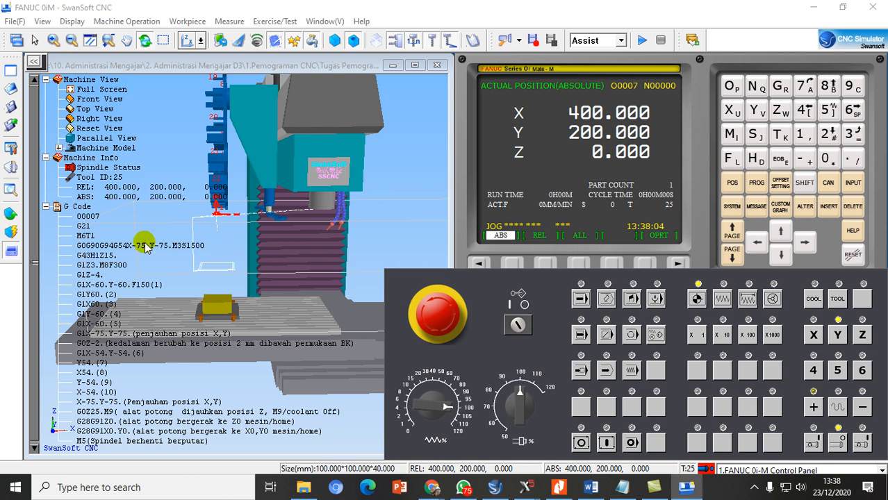
{"action": "left_click", "coordinate": [14, 214]}
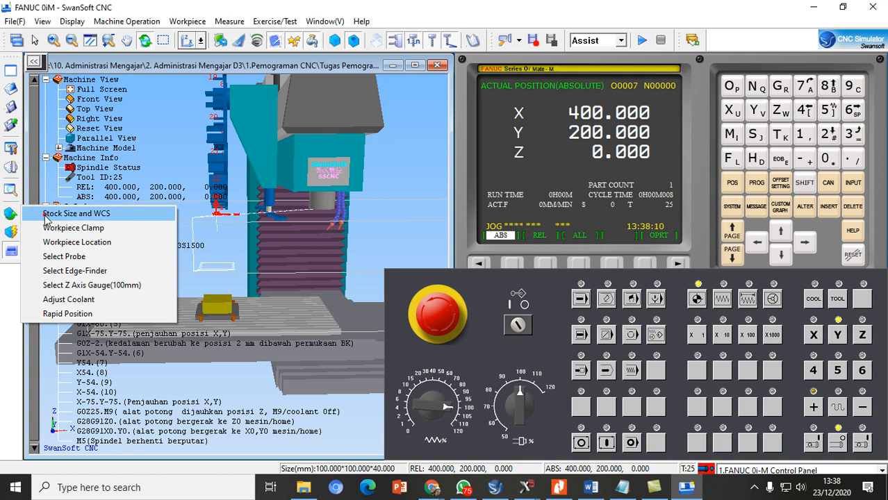
{"action": "left_click", "coordinate": [45, 214]}
{"action": "double_click", "coordinate": [374, 221]}
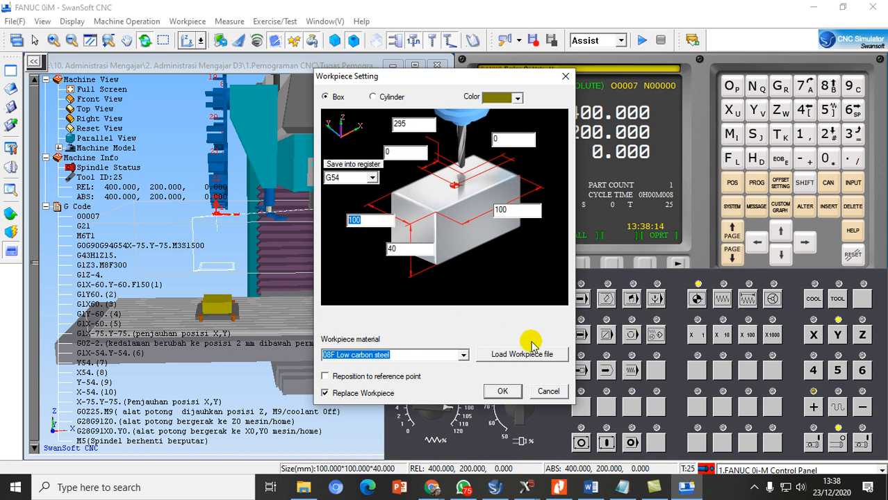
{"action": "left_click", "coordinate": [463, 488]}
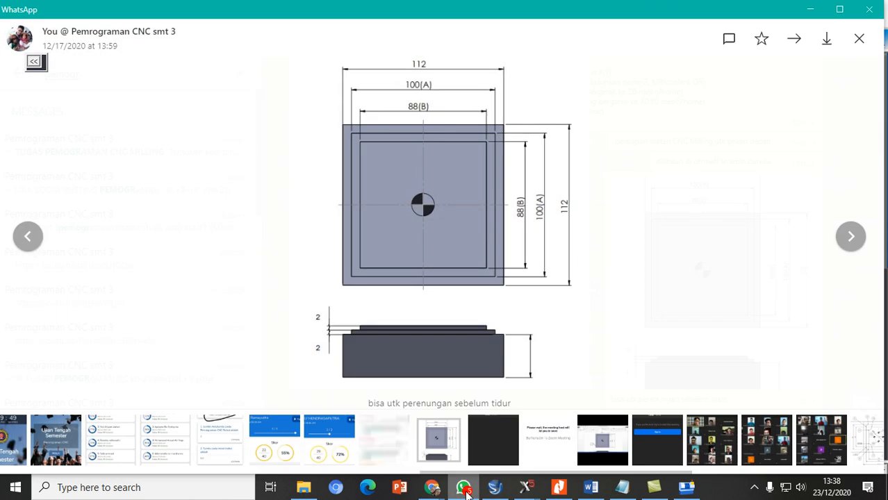
{"action": "left_click", "coordinate": [686, 488]}
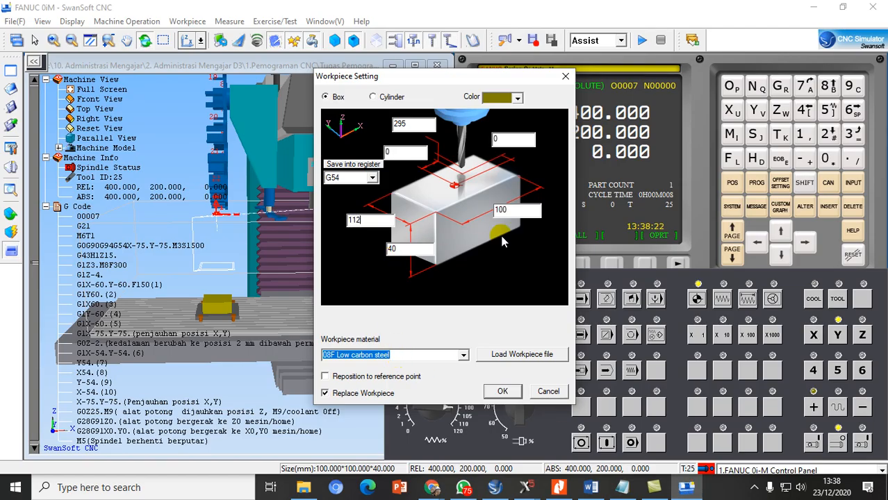
{"action": "double_click", "coordinate": [522, 211]}
{"action": "type", "text": "112"}
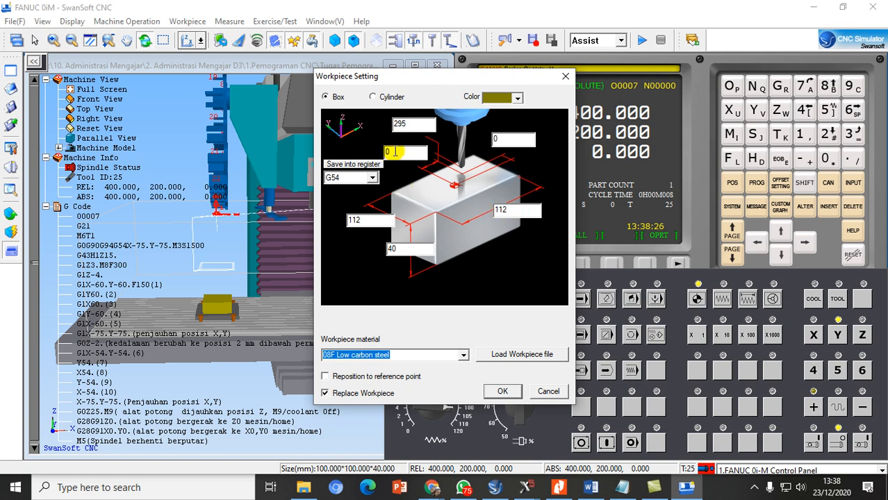
Check the three G54 origin offsets in the workpiece settings and apply the new stock
{"action": "left_click", "coordinate": [393, 152]}
{"action": "left_click", "coordinate": [403, 154]}
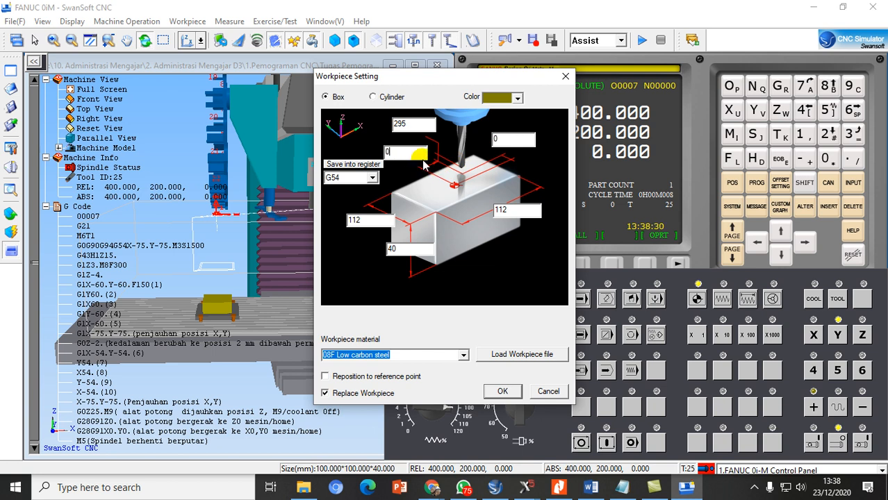
{"action": "left_click", "coordinate": [510, 139]}
{"action": "left_click", "coordinate": [456, 176]}
{"action": "left_click", "coordinate": [498, 142]}
{"action": "left_click", "coordinate": [414, 123]}
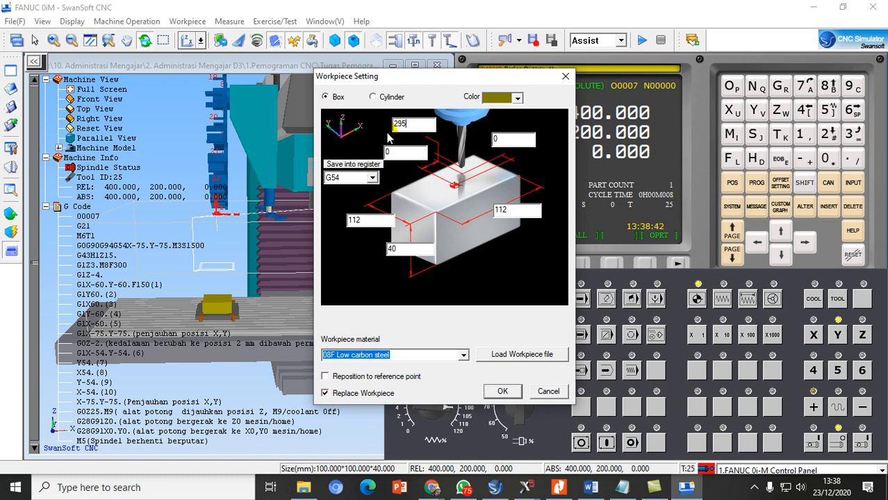
{"action": "left_click", "coordinate": [495, 392]}
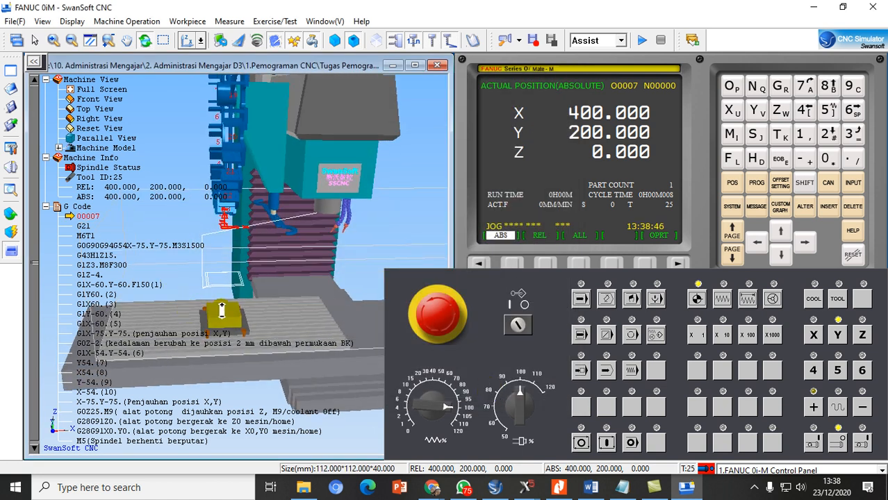
{"action": "scroll", "coordinate": [218, 313], "scroll_direction": "up", "scroll_amount": 5}
{"action": "scroll", "coordinate": [246, 297], "scroll_direction": "down", "scroll_amount": 3}
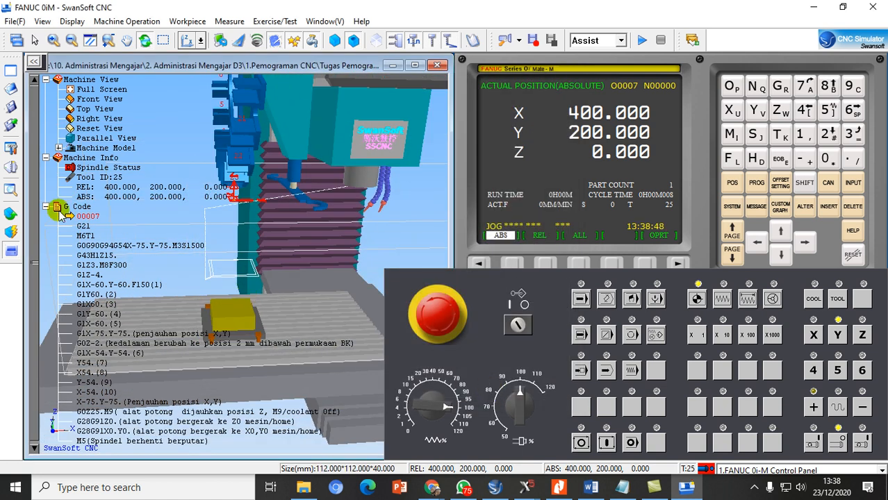
Edit flat end mill 001 in the tool list and set its diameter to 20
{"action": "left_click", "coordinate": [11, 168]}
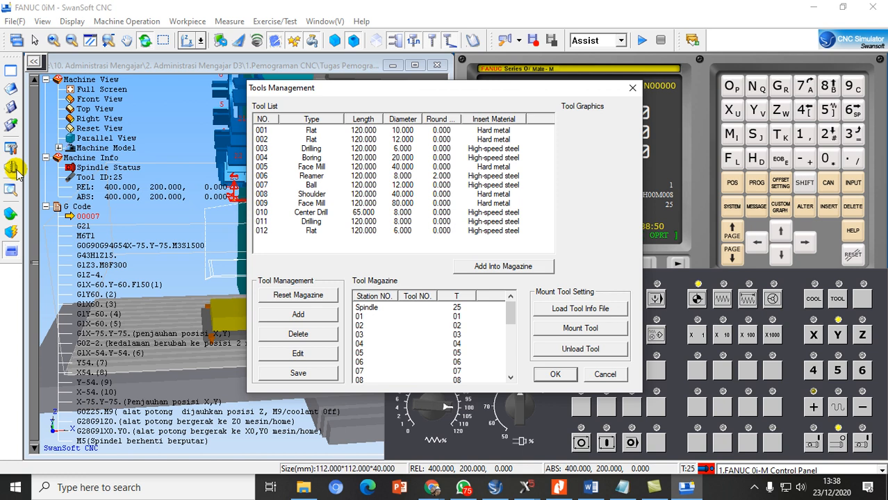
{"action": "left_click", "coordinate": [356, 132]}
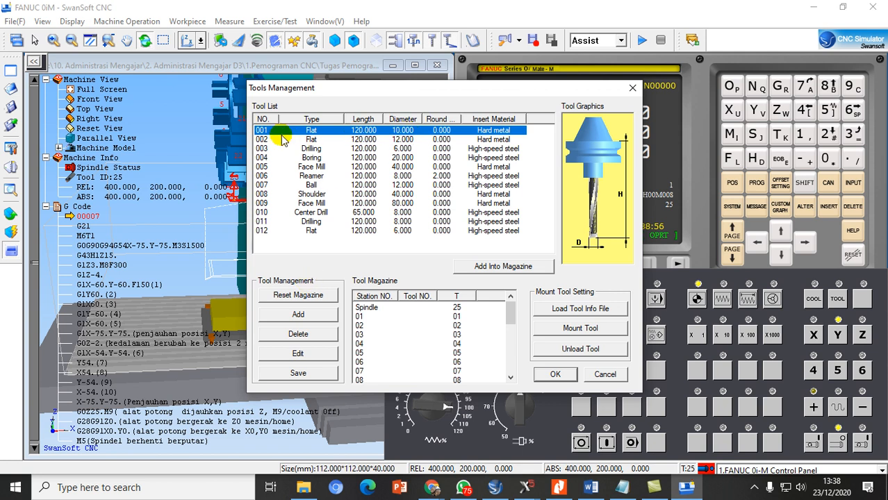
{"action": "left_click", "coordinate": [289, 354]}
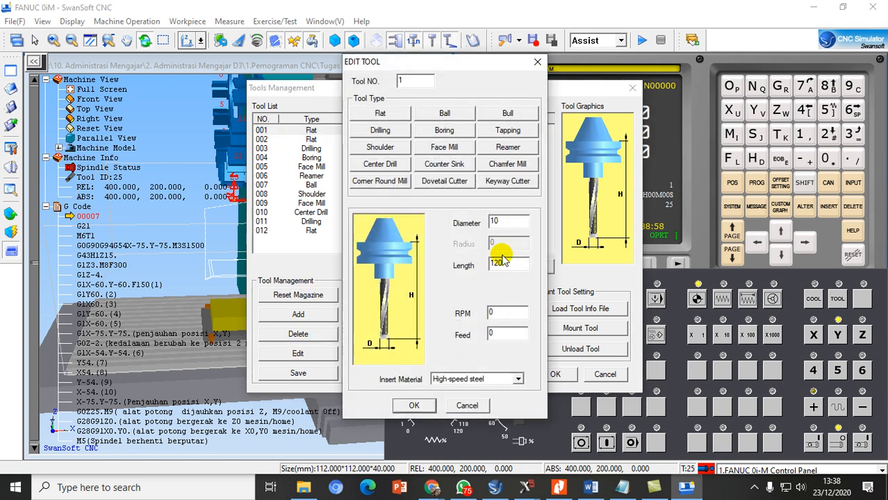
{"action": "left_click_drag", "start_coordinate": [499, 221], "coordinate": [466, 235]}
{"action": "type", "text": "20"}
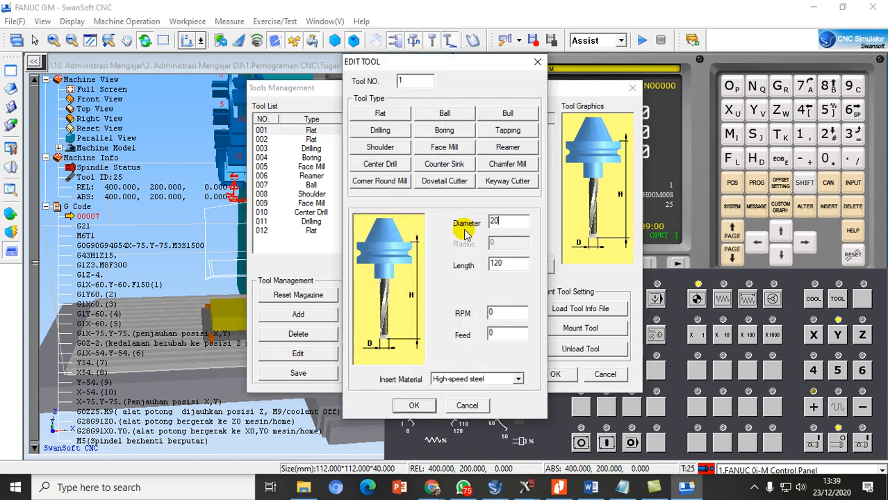
{"action": "left_click", "coordinate": [415, 406]}
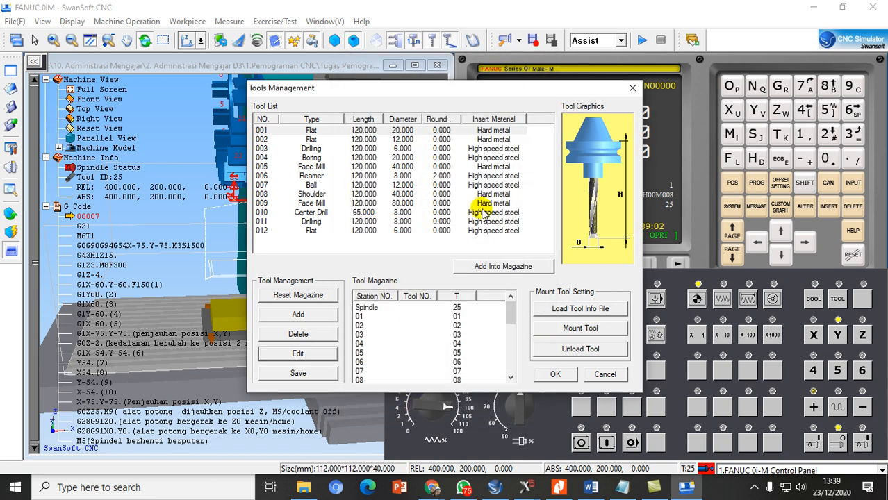
Add flat end mill 001 to Tool Station 1 of the magazine and confirm the tool setup
{"action": "left_click", "coordinate": [368, 133]}
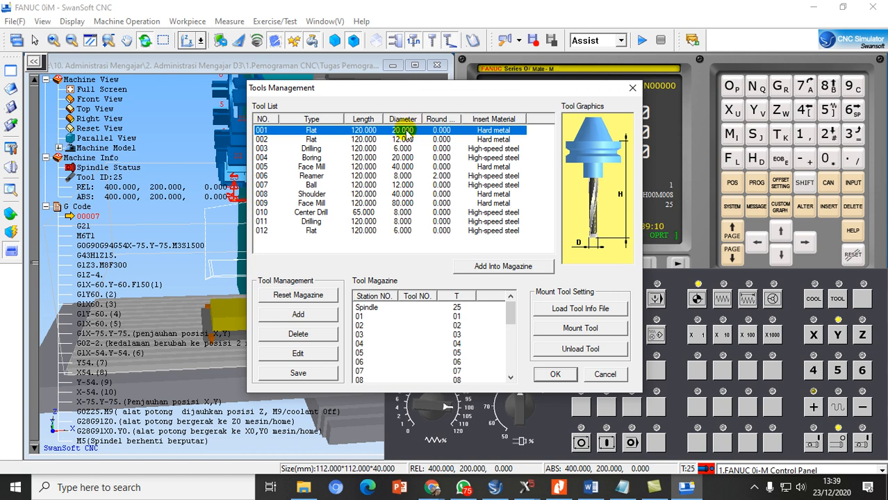
{"action": "left_click", "coordinate": [491, 269]}
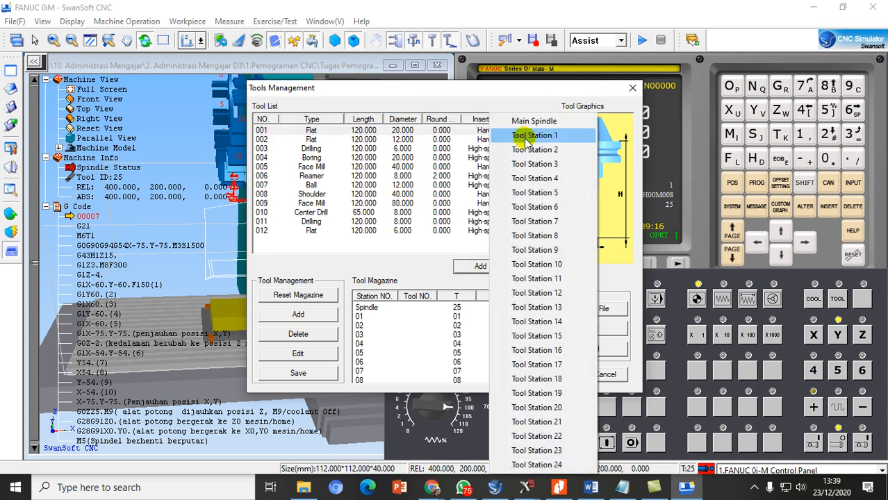
{"action": "left_click", "coordinate": [530, 136]}
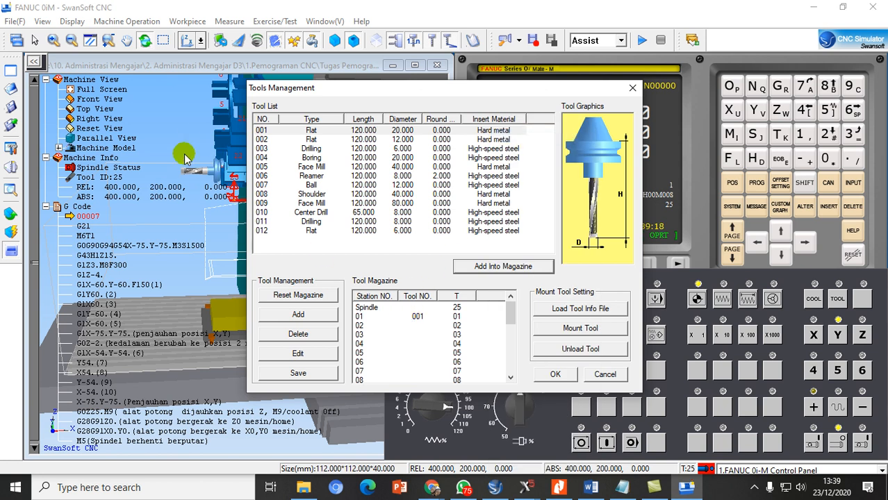
{"action": "left_click", "coordinate": [555, 374]}
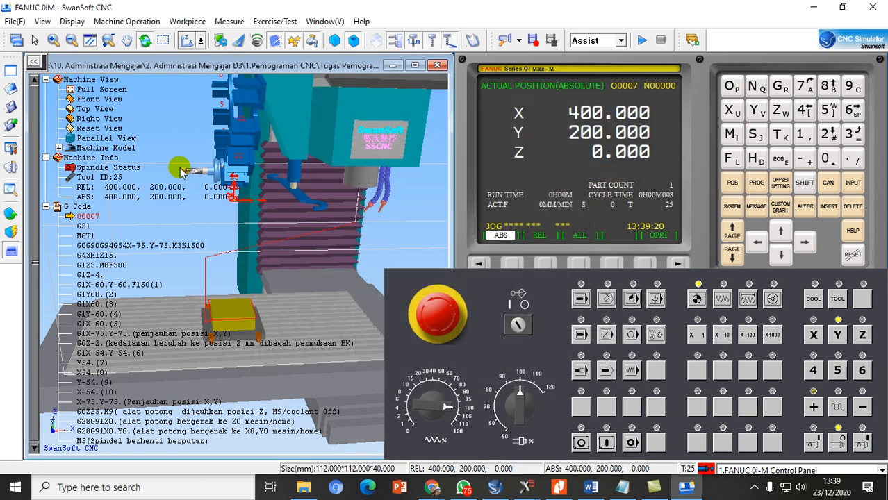
Turn off the workpiece's solid display to expose the programmed toolpath inside the stock outline
{"action": "scroll", "coordinate": [226, 232], "scroll_direction": "up", "scroll_amount": 1}
{"action": "scroll", "coordinate": [244, 230], "scroll_direction": "down", "scroll_amount": 2}
{"action": "scroll", "coordinate": [251, 217], "scroll_direction": "up", "scroll_amount": 3}
{"action": "scroll", "coordinate": [255, 209], "scroll_direction": "down", "scroll_amount": 3}
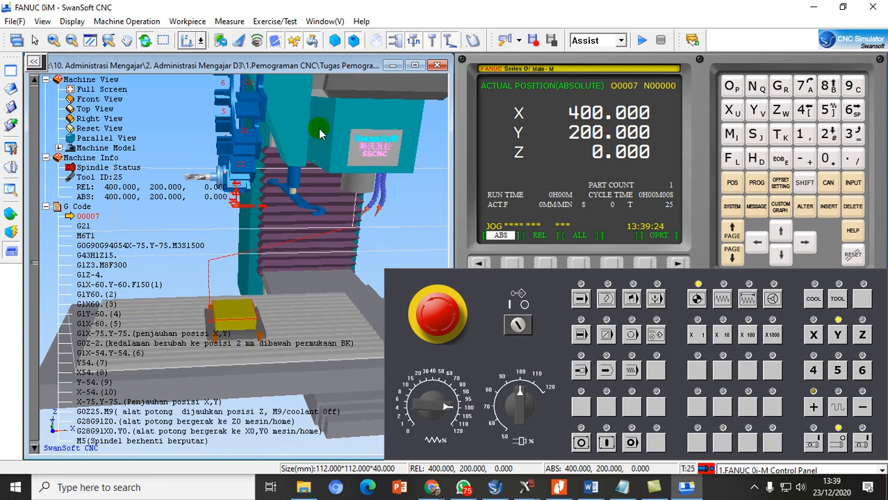
{"action": "left_click", "coordinate": [354, 40]}
{"action": "left_click_drag", "start_coordinate": [231, 257], "coordinate": [238, 288]}
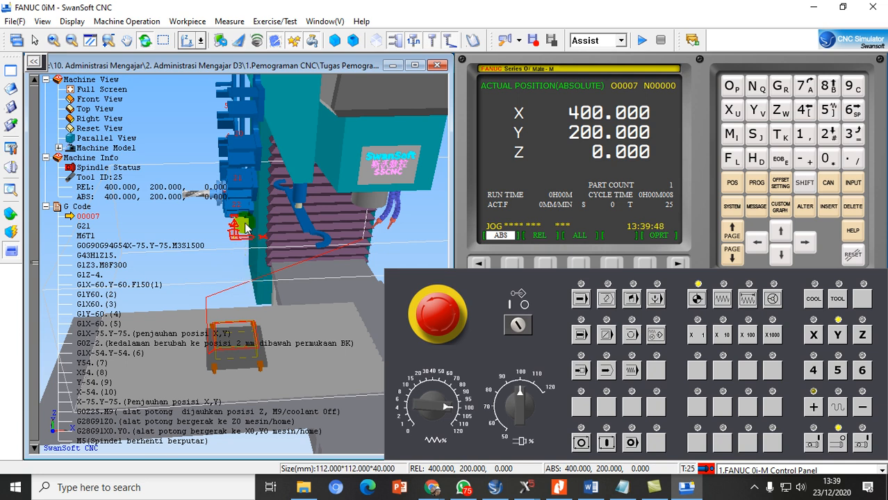
{"action": "left_click_drag", "start_coordinate": [249, 263], "coordinate": [244, 236]}
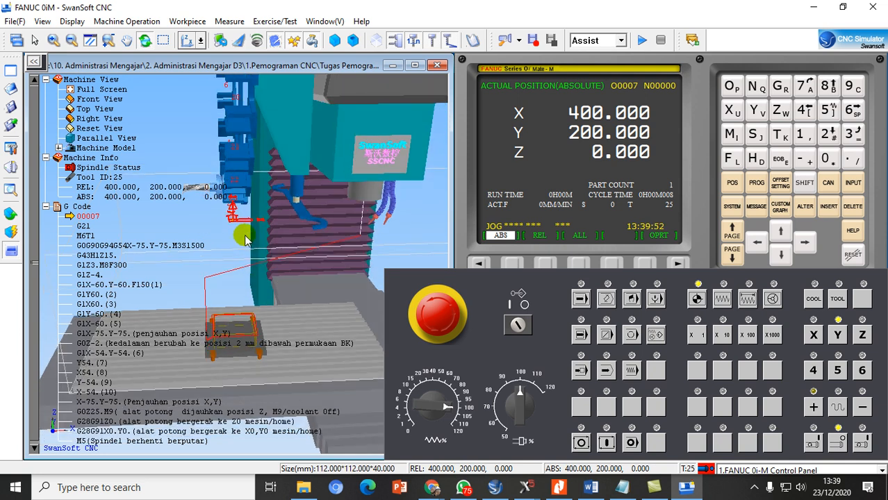
Check the stock size and G54 origin offsets in the workpiece settings and confirm the dialog
{"action": "left_click", "coordinate": [11, 213]}
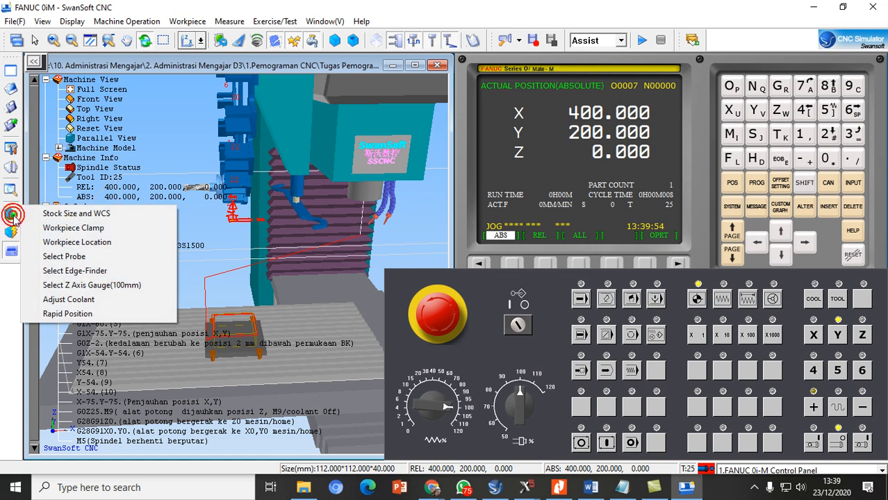
{"action": "left_click", "coordinate": [42, 218]}
{"action": "left_click", "coordinate": [503, 143]}
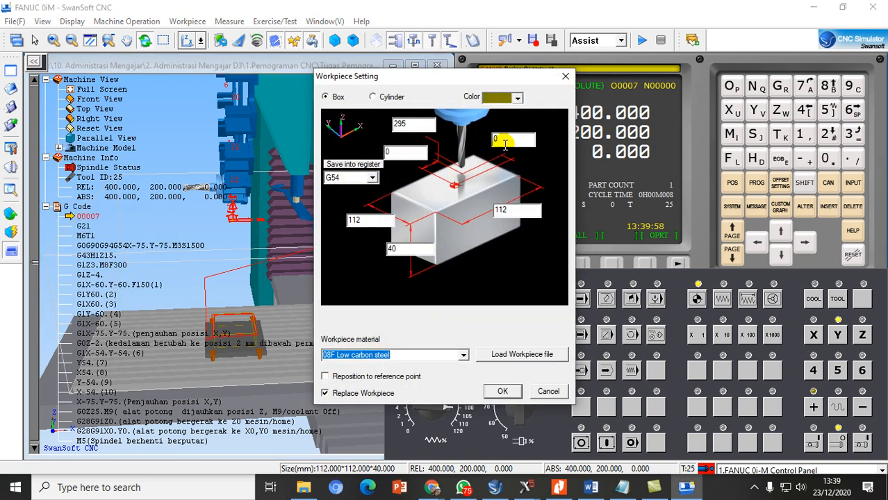
{"action": "left_click", "coordinate": [497, 139]}
{"action": "left_click", "coordinate": [503, 392]}
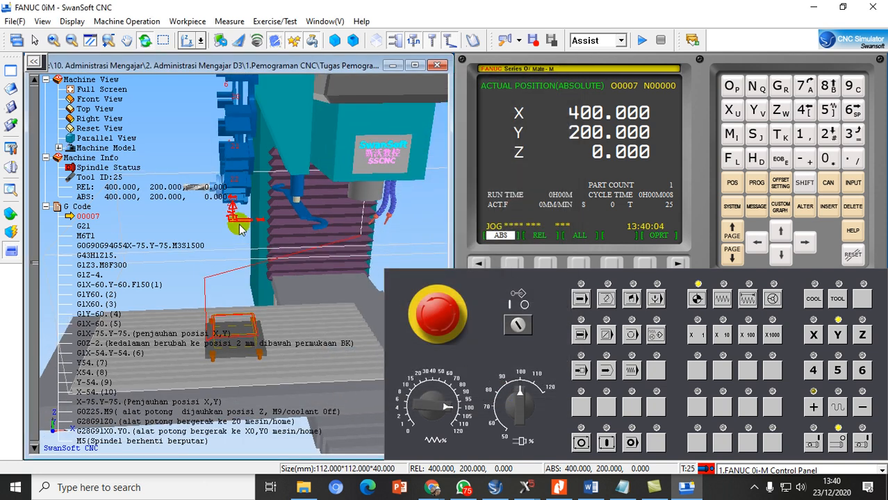
Enter the block M6T1 on the MDI program page and run it to load tool 1 into the spindle
{"action": "left_click", "coordinate": [607, 299]}
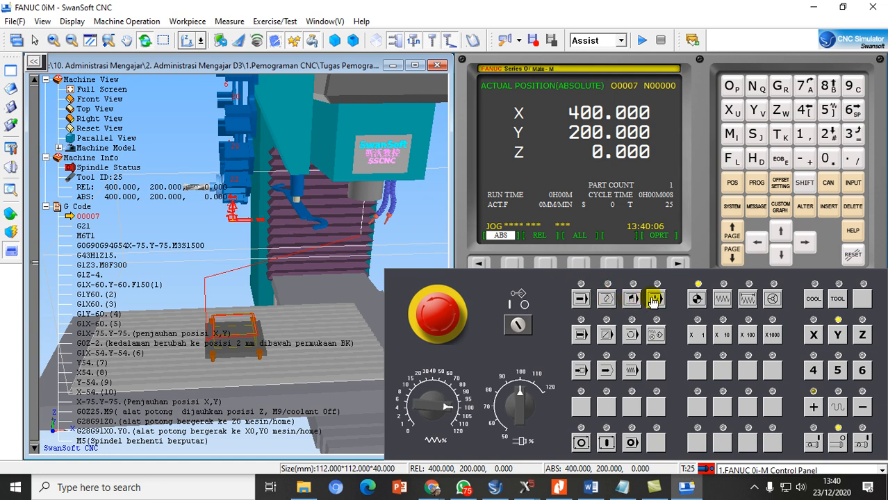
{"action": "left_click", "coordinate": [630, 299]}
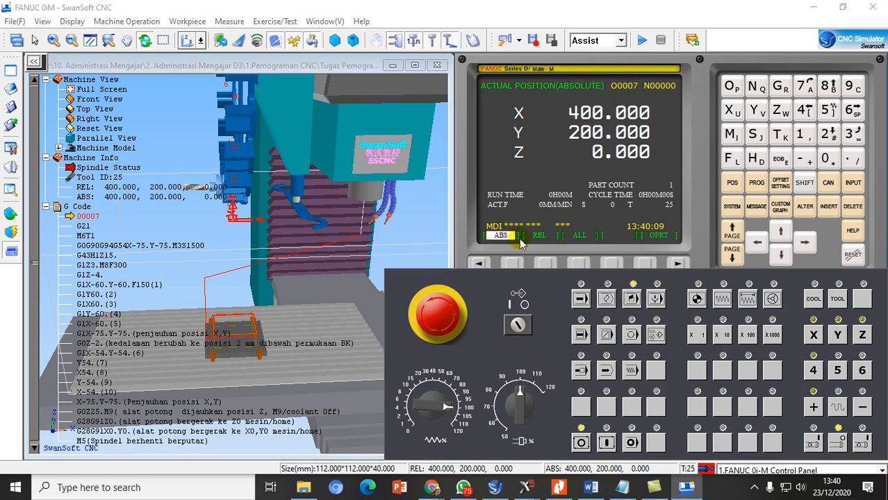
{"action": "left_click", "coordinate": [756, 184]}
{"action": "left_click", "coordinate": [545, 264]}
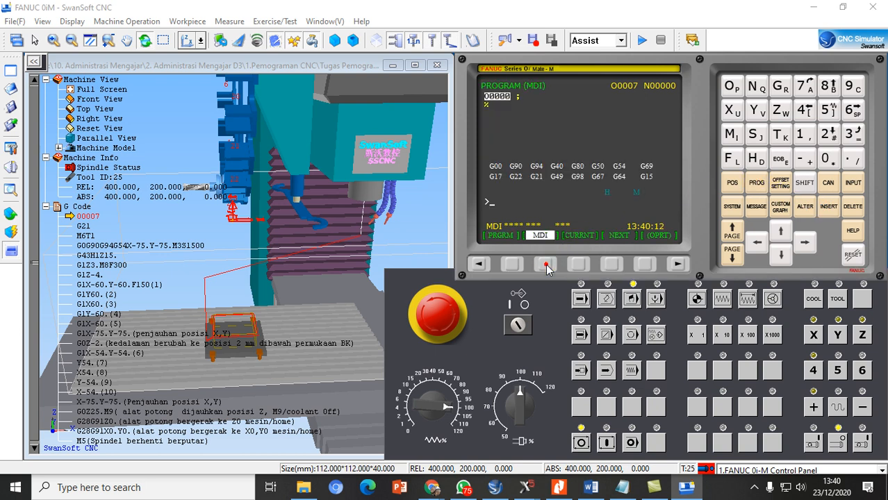
{"action": "left_click", "coordinate": [733, 135]}
{"action": "left_click", "coordinate": [852, 110]}
{"action": "left_click", "coordinate": [780, 134]}
{"action": "left_click", "coordinate": [801, 134]}
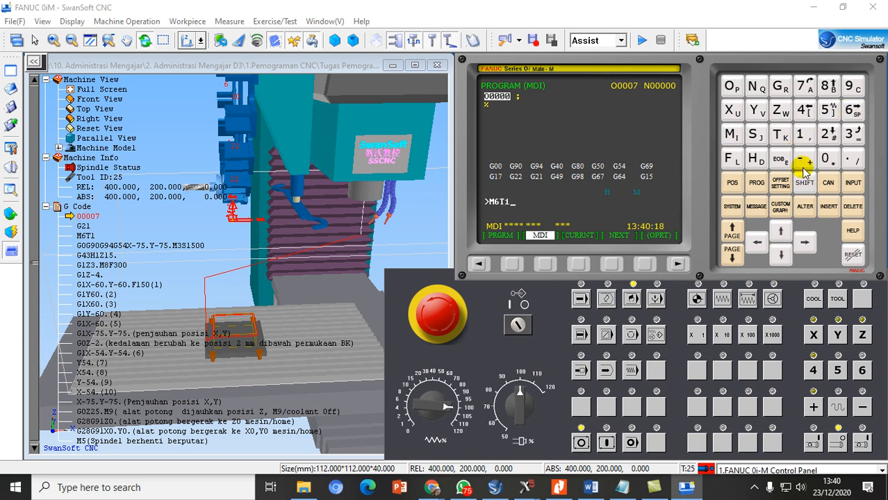
{"action": "left_click", "coordinate": [829, 206]}
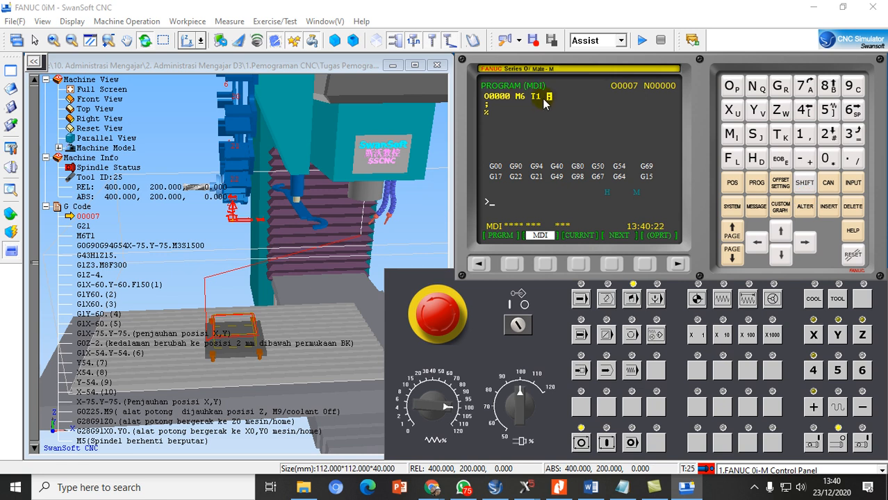
{"action": "left_click", "coordinate": [607, 444]}
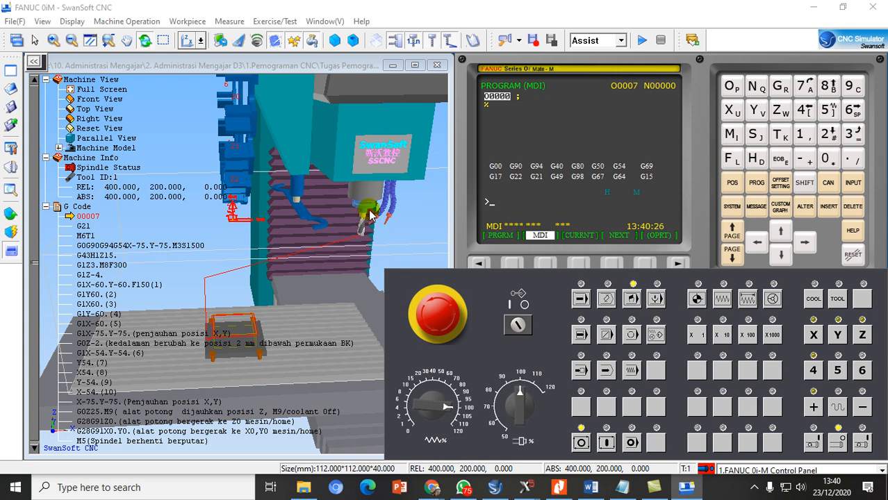
Begin a new MDI block with the G54 work coordinate code
{"action": "scroll", "coordinate": [309, 237], "scroll_direction": "down", "scroll_amount": 2}
{"action": "scroll", "coordinate": [353, 214], "scroll_direction": "up", "scroll_amount": 1}
{"action": "scroll", "coordinate": [357, 230], "scroll_direction": "down", "scroll_amount": 2}
{"action": "scroll", "coordinate": [357, 231], "scroll_direction": "up", "scroll_amount": 1}
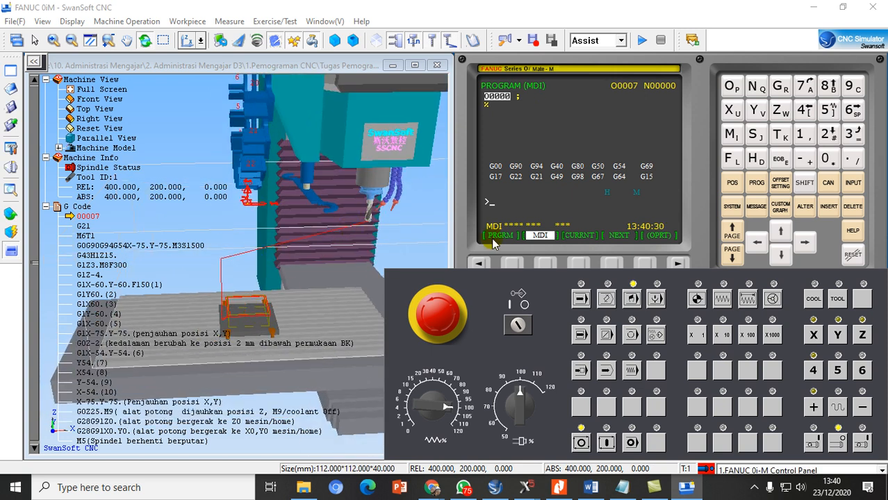
{"action": "left_click", "coordinate": [782, 88]}
{"action": "left_click", "coordinate": [823, 109]}
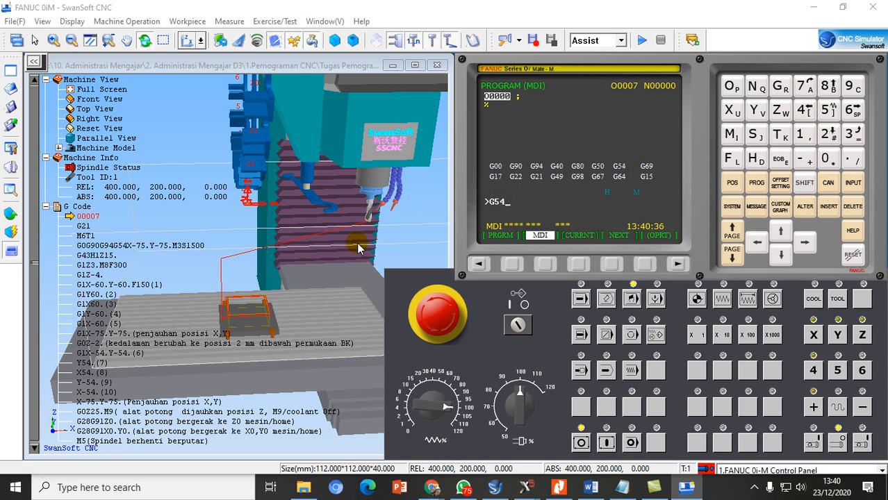
Review the G54 zero position on the stock in the workpiece settings and confirm the dialog
{"action": "left_click", "coordinate": [11, 214]}
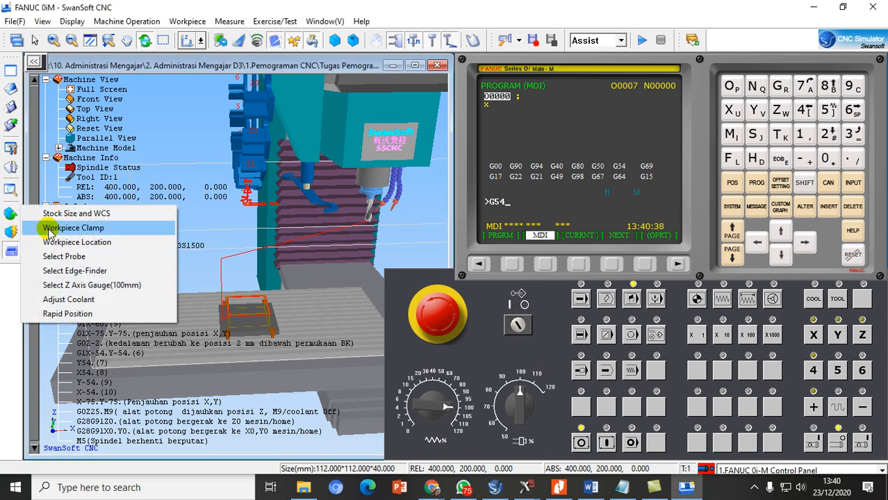
{"action": "left_click", "coordinate": [57, 214]}
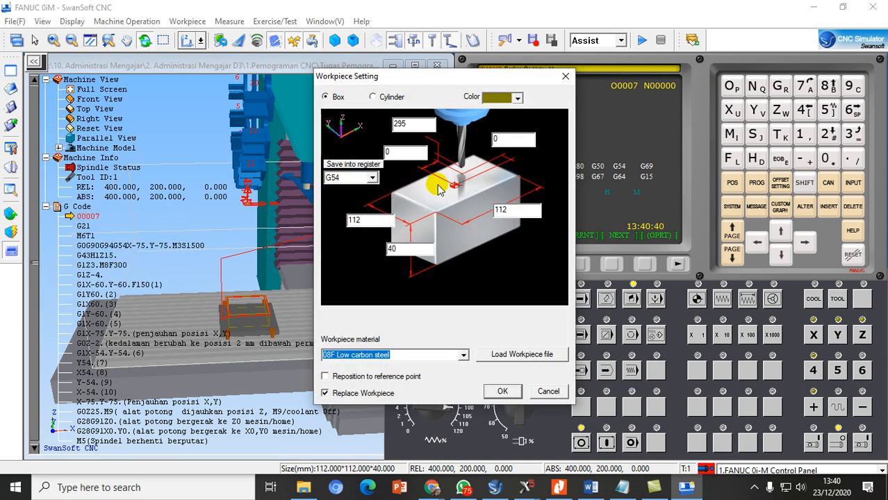
{"action": "left_click", "coordinate": [506, 391]}
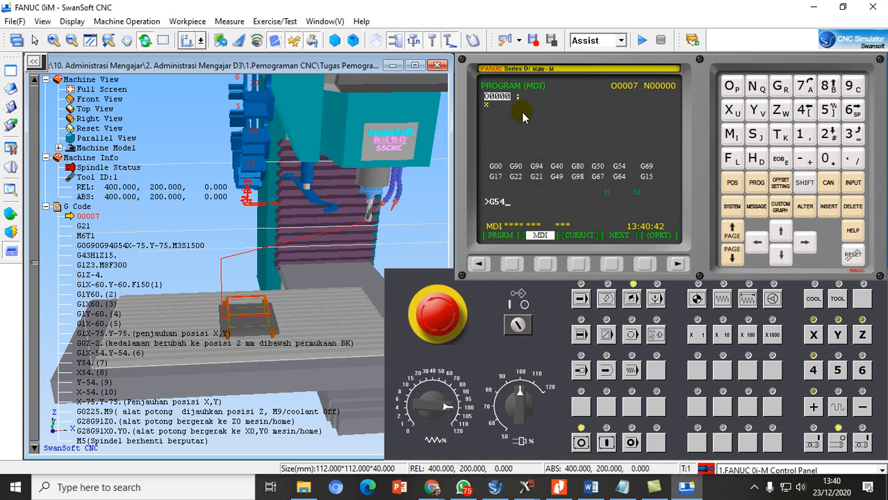
Complete the MDI block as G54G0X0Y0; and run it to position the tool over the workpiece origin
{"action": "left_click", "coordinate": [780, 87]}
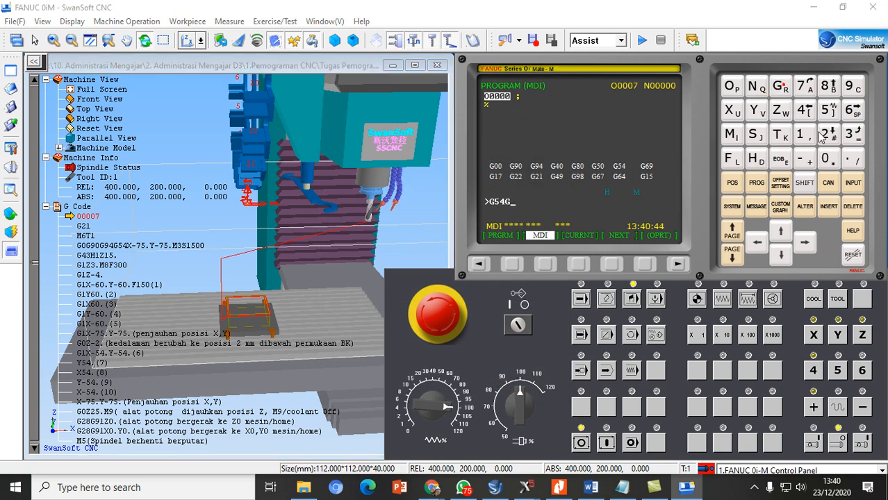
{"action": "left_click", "coordinate": [827, 158]}
{"action": "left_click", "coordinate": [733, 110]}
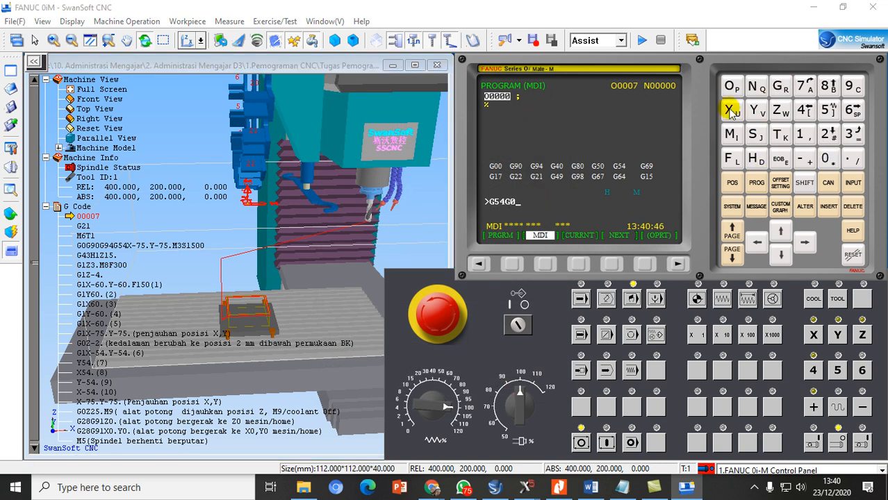
{"action": "left_click", "coordinate": [827, 158]}
{"action": "left_click", "coordinate": [757, 110]}
{"action": "left_click", "coordinate": [827, 158]}
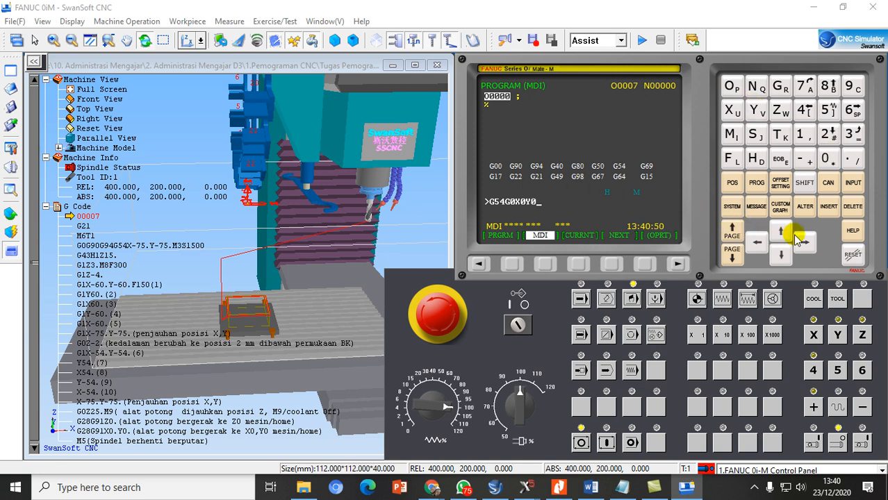
{"action": "left_click", "coordinate": [780, 158]}
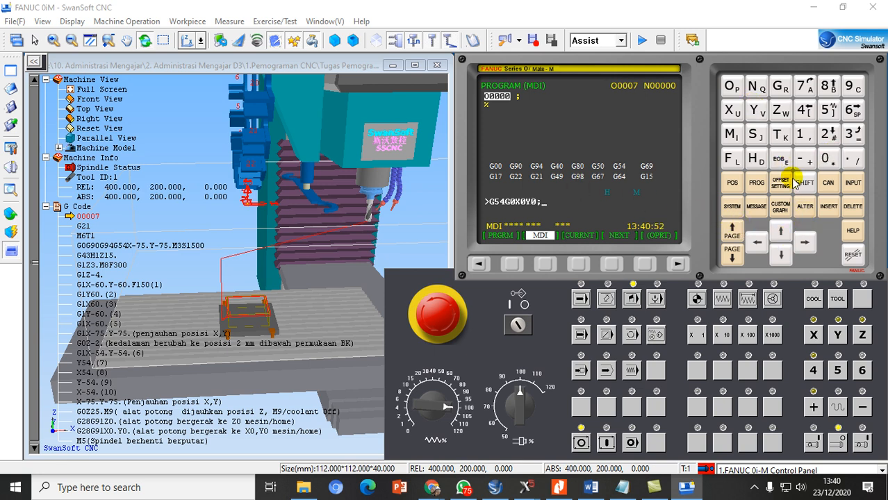
{"action": "left_click", "coordinate": [831, 209]}
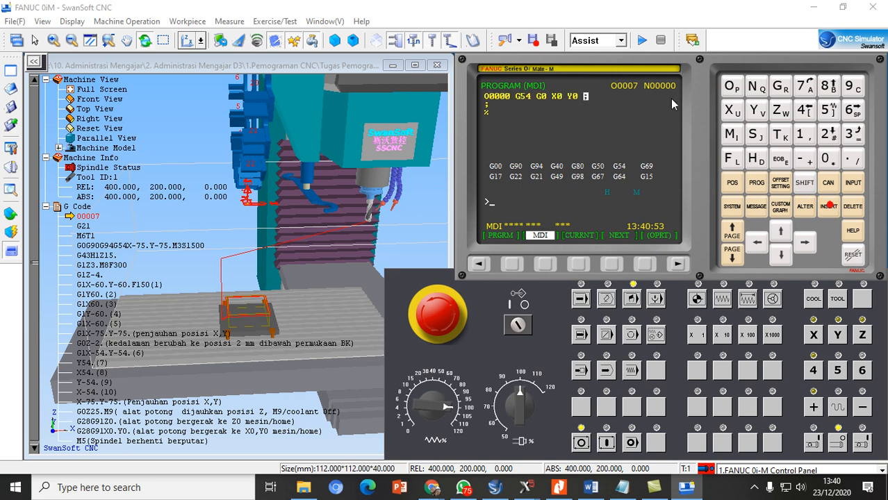
{"action": "left_click", "coordinate": [606, 443]}
Reduce the feedrate override and display the workpiece as an opaque solid
{"action": "scroll", "coordinate": [387, 263], "scroll_direction": "up", "scroll_amount": 5}
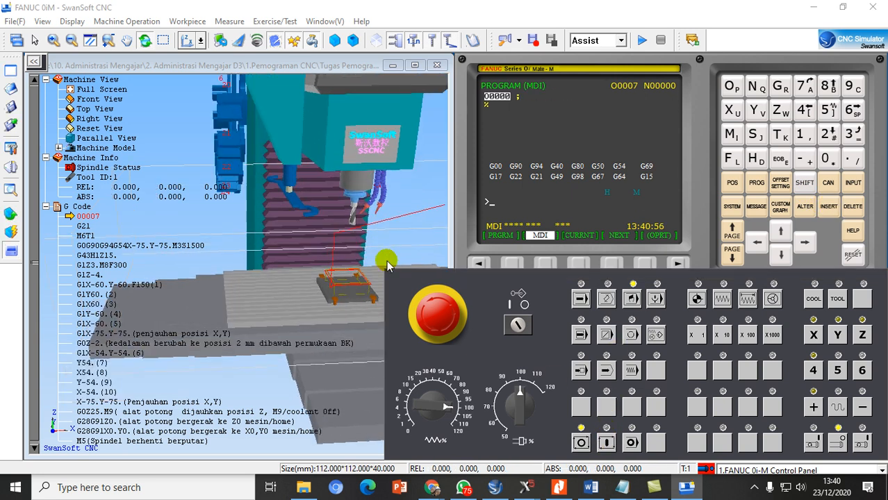
{"action": "left_click", "coordinate": [438, 380]}
{"action": "left_click", "coordinate": [339, 45]}
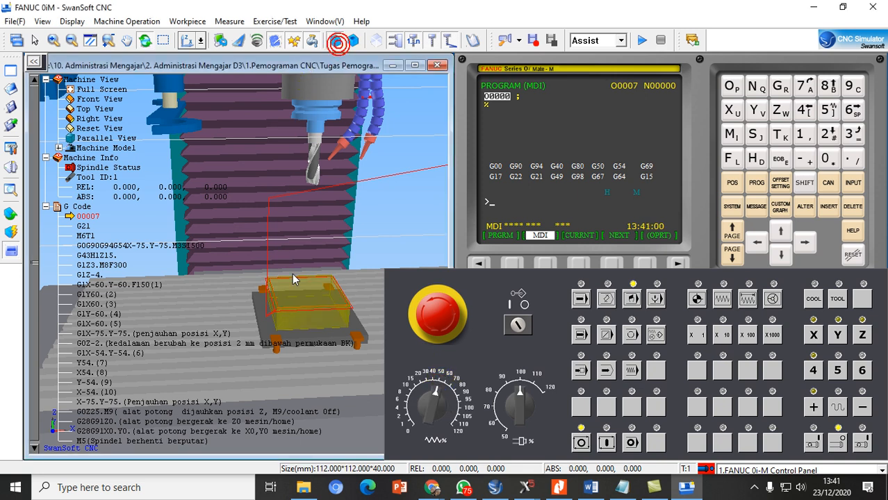
{"action": "left_click", "coordinate": [353, 45]}
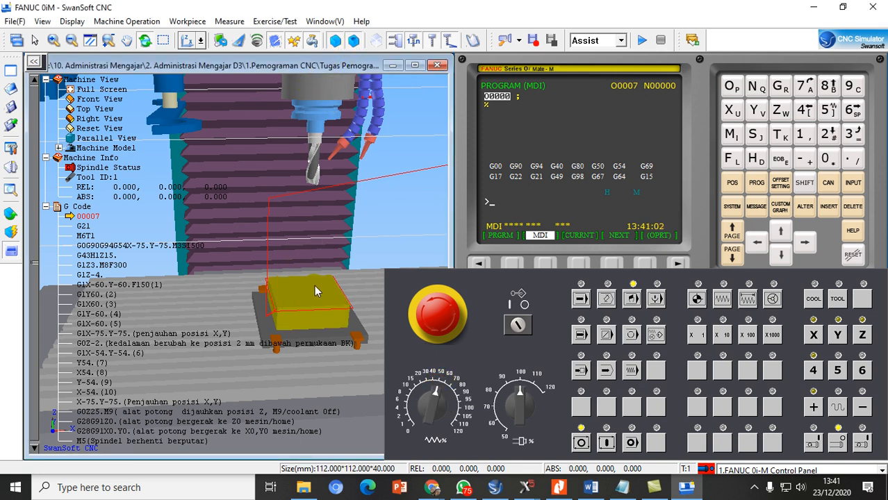
Place the 100 mm Z-axis gauge on top of the workpiece below the tool
{"action": "left_click_drag", "start_coordinate": [308, 182], "coordinate": [291, 155]}
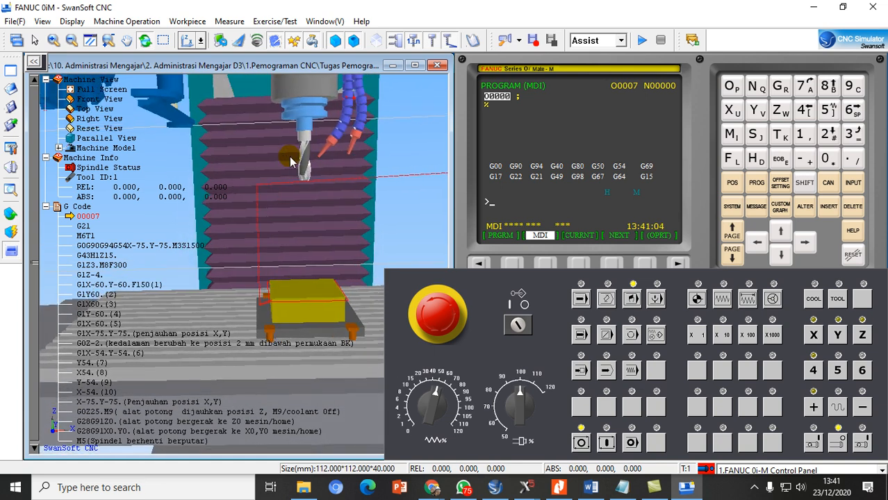
{"action": "left_click", "coordinate": [12, 214]}
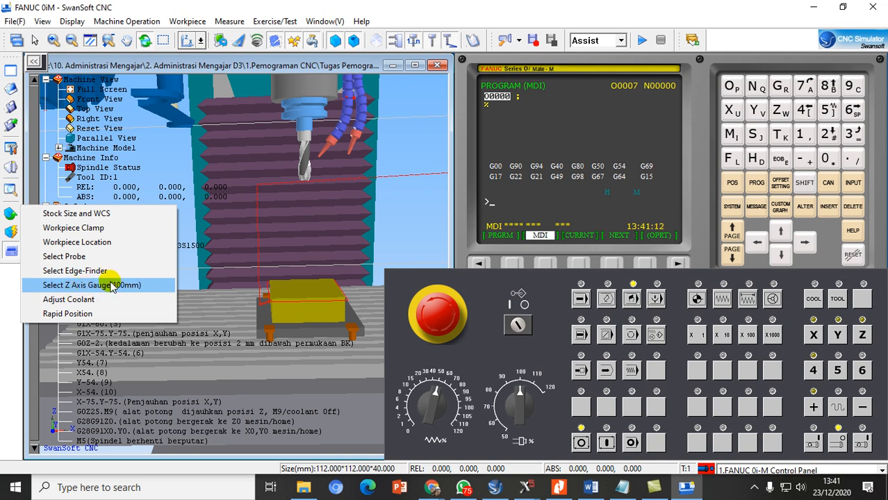
{"action": "left_click", "coordinate": [120, 286]}
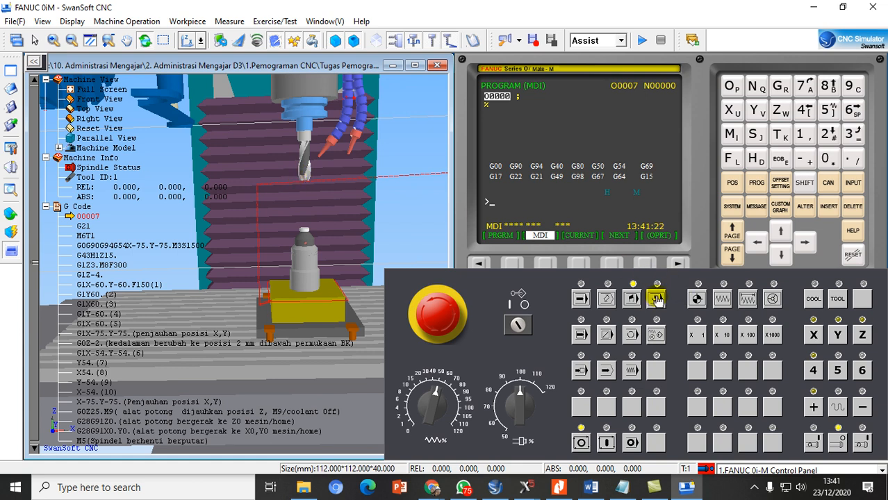
Switch the control to handwheel mode and set the handwheel to move the Z axis
{"action": "left_click", "coordinate": [657, 299]}
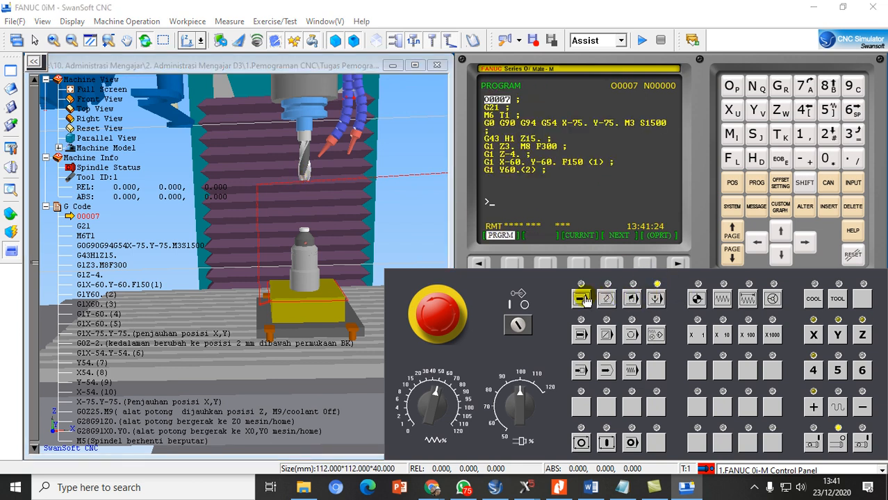
{"action": "left_click", "coordinate": [602, 299]}
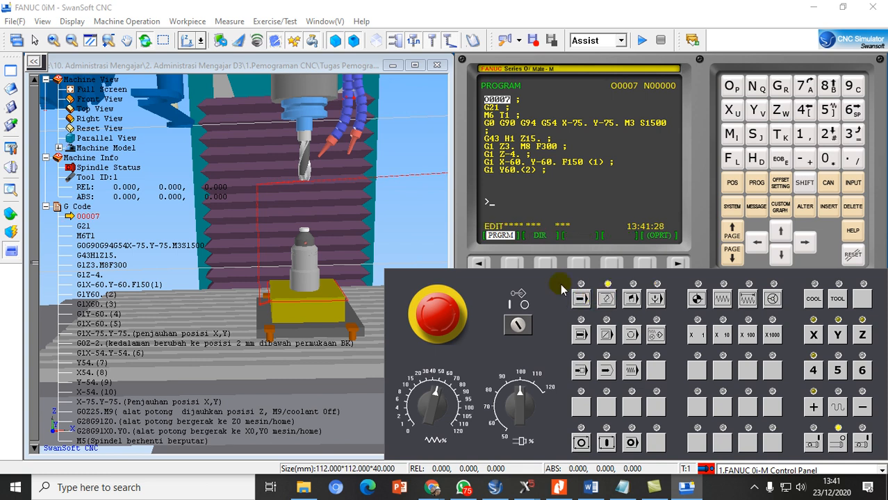
{"action": "left_click", "coordinate": [774, 300]}
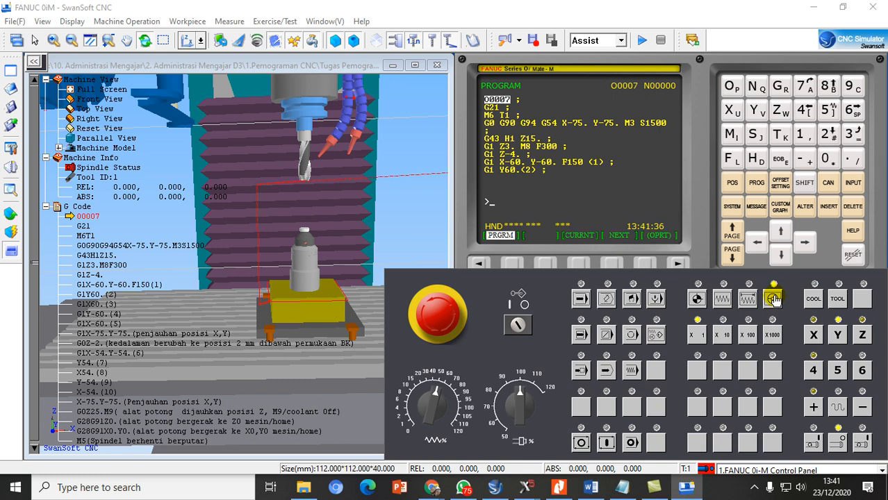
{"action": "left_click", "coordinate": [35, 63]}
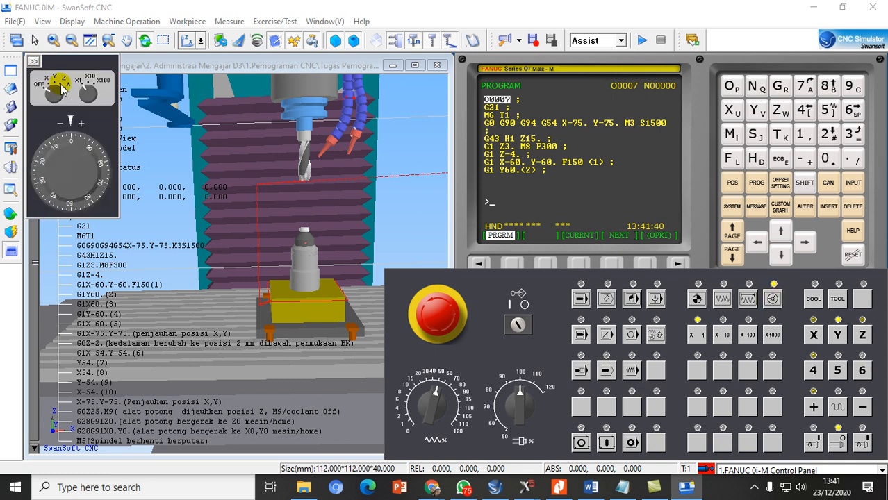
{"action": "left_click", "coordinate": [61, 84]}
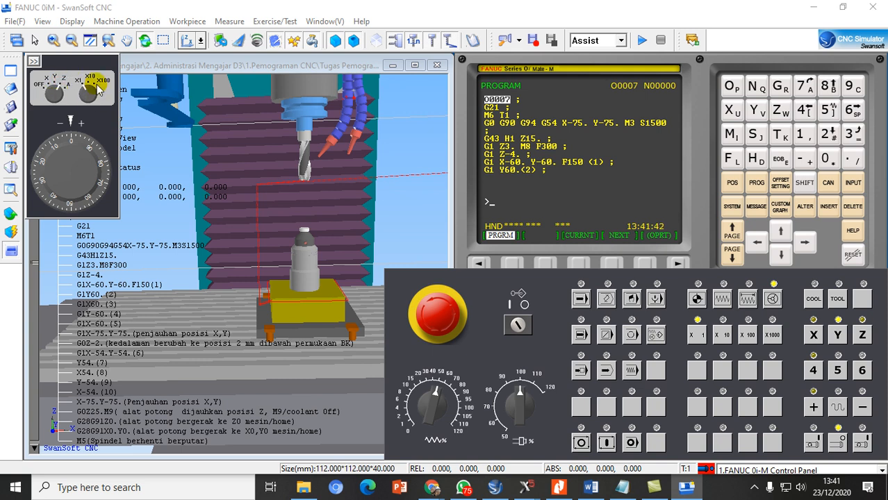
Lower the end mill along Z with the handwheel to -75.100 so it touches the top of the gauge
{"action": "mouse_move", "coordinate": [66, 141]}
{"action": "left_mouse_down"}
{"action": "mouse_move", "coordinate": [50, 183]}
{"action": "mouse_move", "coordinate": [91, 175]}
{"action": "mouse_move", "coordinate": [56, 182]}
{"action": "mouse_move", "coordinate": [80, 139]}
{"action": "mouse_move", "coordinate": [53, 143]}
{"action": "left_mouse_up"}
{"action": "scroll", "coordinate": [278, 208], "scroll_direction": "up", "scroll_amount": 5}
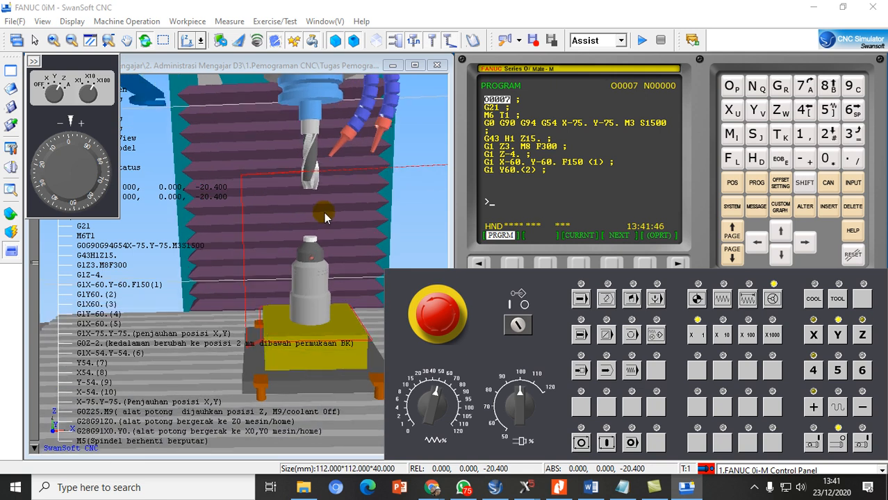
{"action": "scroll", "coordinate": [303, 223], "scroll_direction": "up", "scroll_amount": 6}
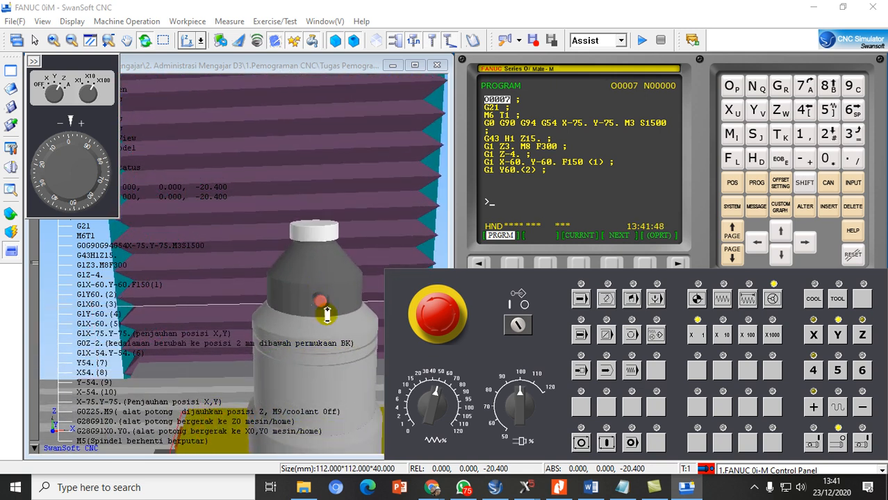
{"action": "scroll", "coordinate": [296, 304], "scroll_direction": "down", "scroll_amount": 2}
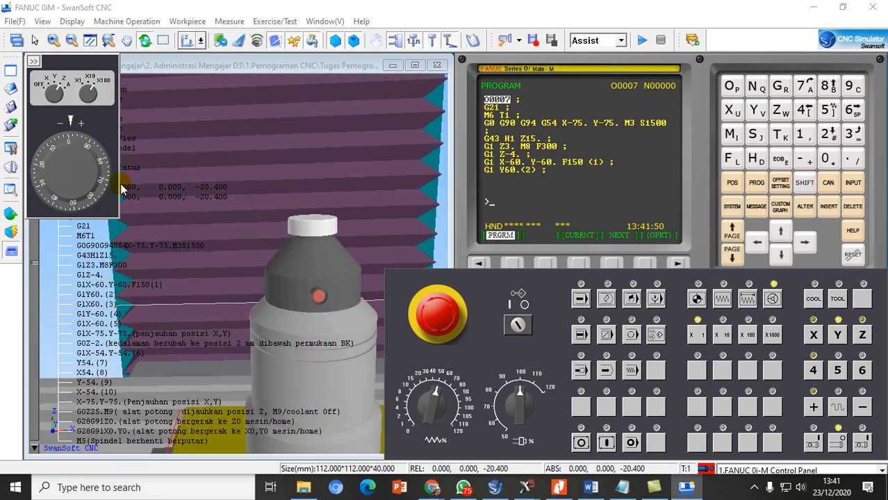
{"action": "left_click_drag", "start_coordinate": [46, 145], "coordinate": [95, 156]}
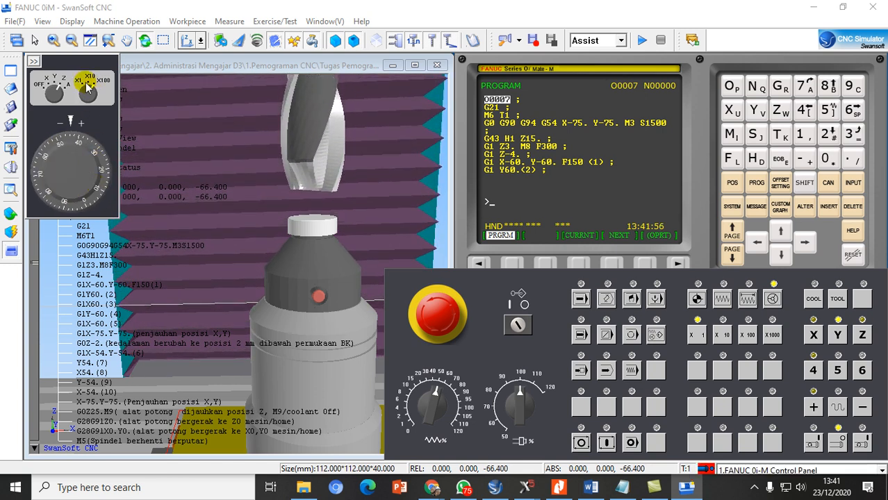
{"action": "mouse_move", "coordinate": [52, 144]}
{"action": "left_mouse_down"}
{"action": "mouse_move", "coordinate": [78, 192]}
{"action": "mouse_move", "coordinate": [89, 163]}
{"action": "mouse_move", "coordinate": [42, 150]}
{"action": "mouse_move", "coordinate": [69, 195]}
{"action": "mouse_move", "coordinate": [89, 196]}
{"action": "mouse_move", "coordinate": [102, 182]}
{"action": "mouse_move", "coordinate": [90, 142]}
{"action": "mouse_move", "coordinate": [101, 163]}
{"action": "mouse_move", "coordinate": [103, 152]}
{"action": "mouse_move", "coordinate": [99, 189]}
{"action": "mouse_move", "coordinate": [59, 142]}
{"action": "mouse_move", "coordinate": [62, 191]}
{"action": "mouse_move", "coordinate": [96, 186]}
{"action": "mouse_move", "coordinate": [91, 156]}
{"action": "mouse_move", "coordinate": [66, 147]}
{"action": "left_mouse_up"}
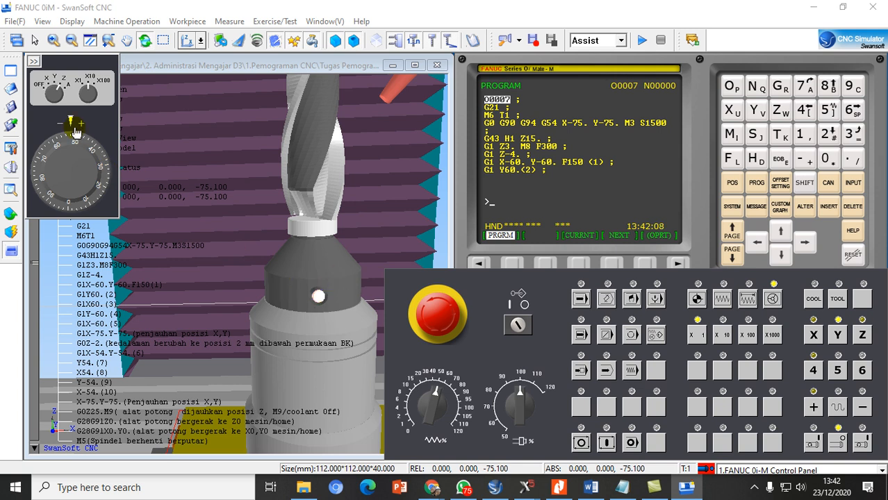
Hide the handwheel and display the relative, absolute and machine positions of all axes together on the control
{"action": "left_click", "coordinate": [34, 61]}
{"action": "scroll", "coordinate": [268, 268], "scroll_direction": "down", "scroll_amount": 4}
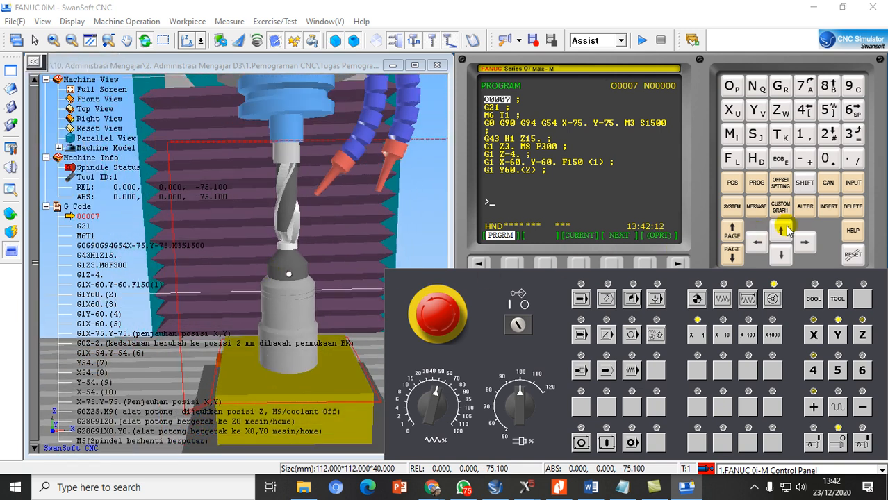
{"action": "left_click", "coordinate": [781, 184]}
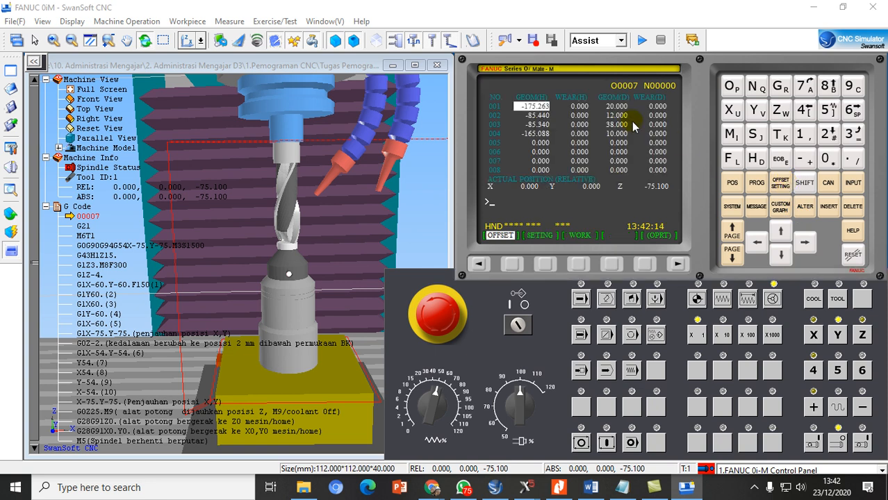
{"action": "left_click", "coordinate": [803, 159]}
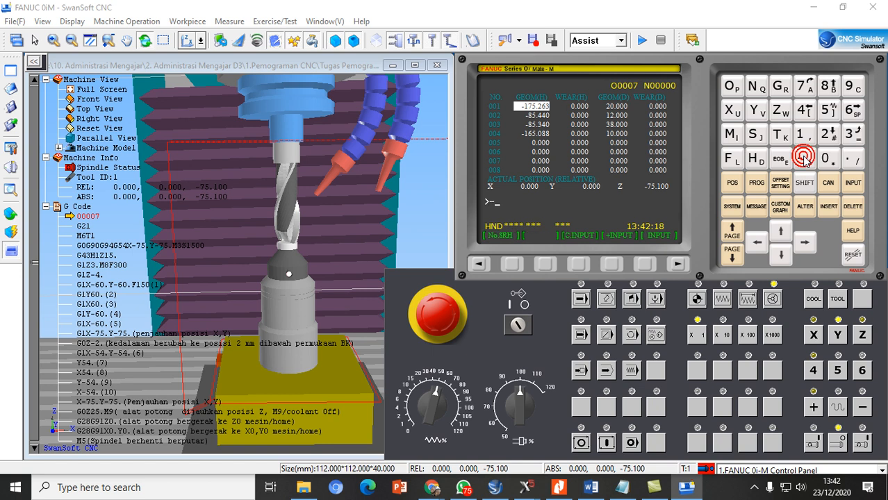
{"action": "left_click", "coordinate": [734, 183]}
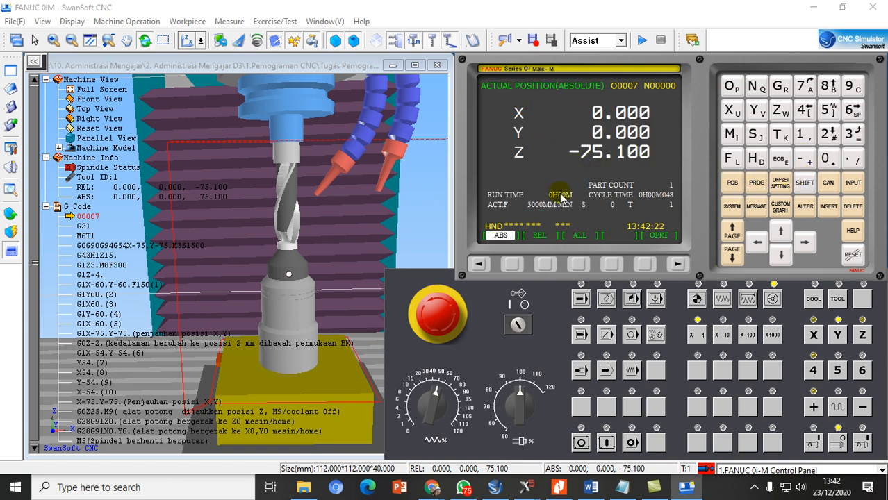
{"action": "left_click", "coordinate": [578, 265]}
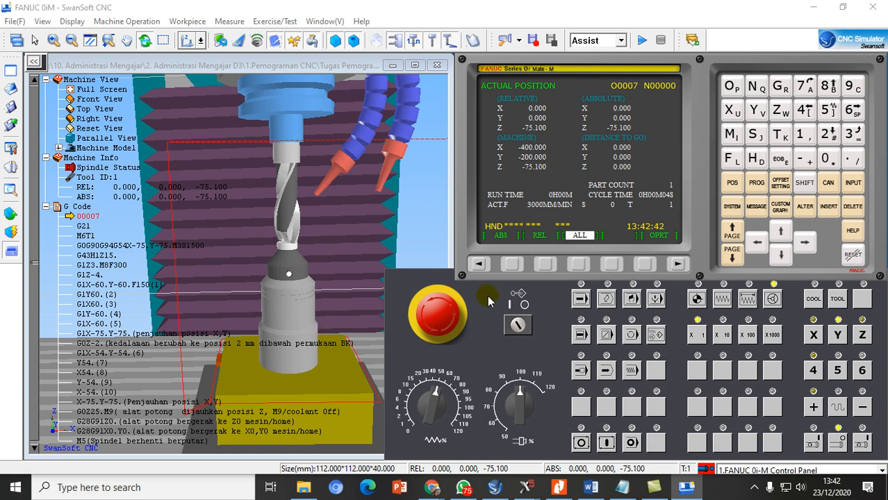
{"action": "left_click", "coordinate": [781, 183]}
{"action": "left_click", "coordinate": [805, 158]}
{"action": "left_click", "coordinate": [805, 85]}
{"action": "left_click", "coordinate": [828, 110]}
{"action": "left_click", "coordinate": [851, 159]}
{"action": "left_click", "coordinate": [803, 137]}
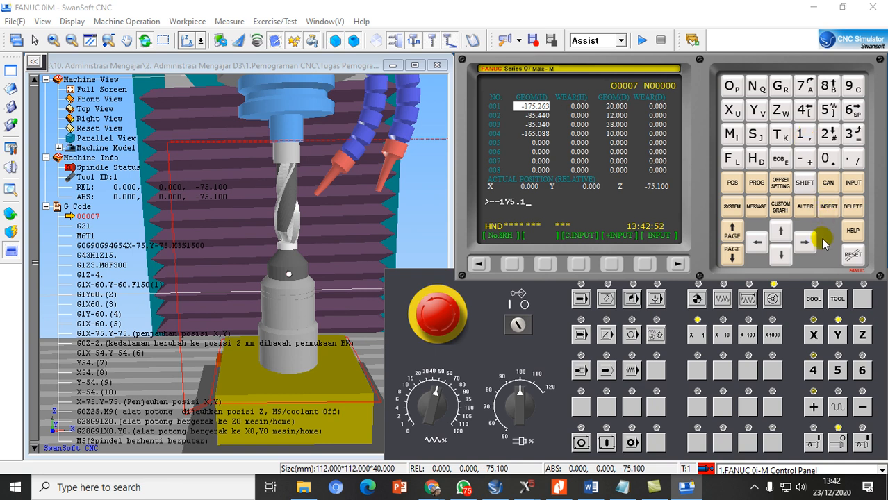
{"action": "left_click", "coordinate": [829, 209]}
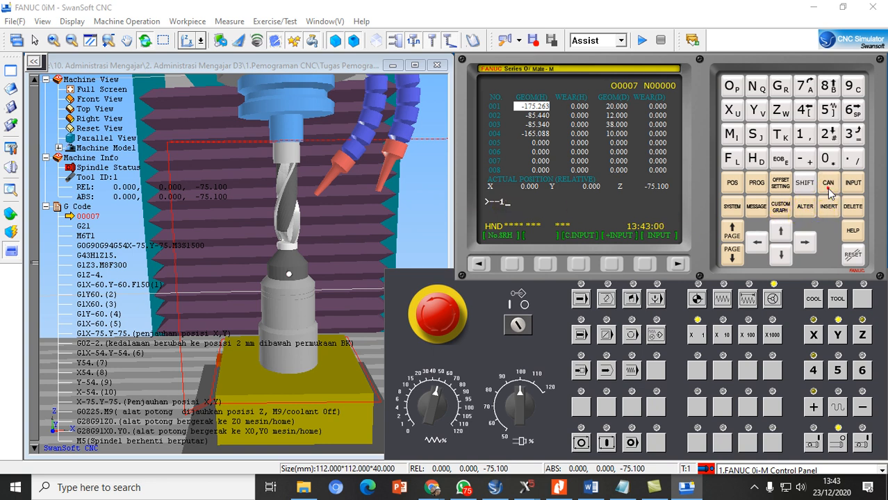
{"action": "left_click", "coordinate": [828, 186]}
{"action": "left_click", "coordinate": [829, 186]}
{"action": "left_click", "coordinate": [828, 186]}
{"action": "left_click", "coordinate": [829, 186]}
Release the control's write protection and set the length geometry offset GEOM(H) of tool 001 to -175.1
{"action": "left_click", "coordinate": [805, 158]}
{"action": "left_click", "coordinate": [802, 134]}
{"action": "left_click", "coordinate": [808, 89]}
{"action": "left_click", "coordinate": [848, 162]}
{"action": "left_click", "coordinate": [807, 134]}
{"action": "left_click", "coordinate": [854, 184]}
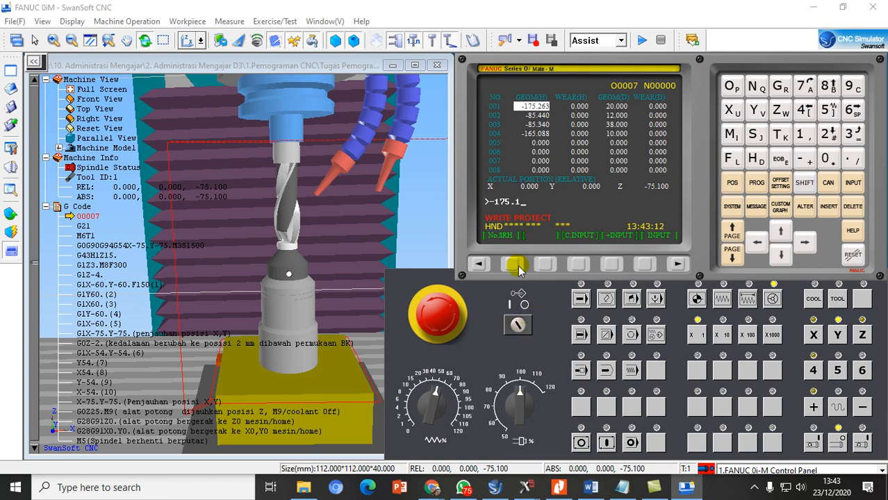
{"action": "left_click", "coordinate": [523, 324]}
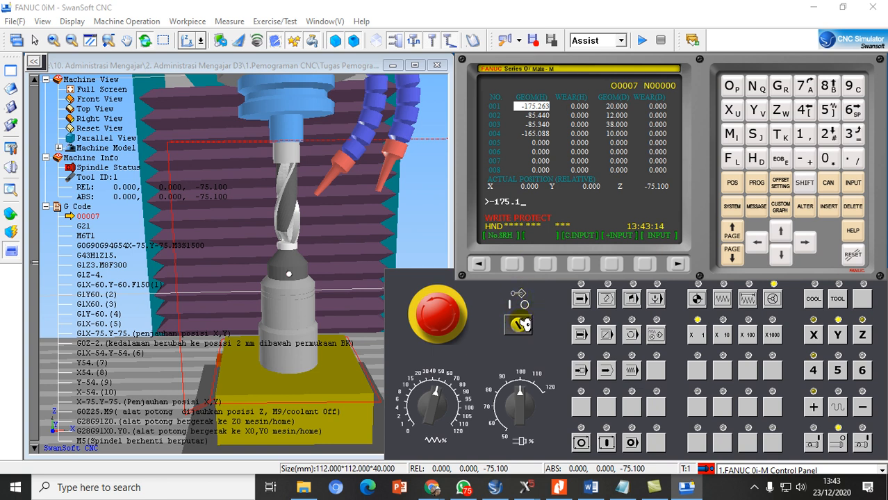
{"action": "left_click", "coordinate": [523, 324]}
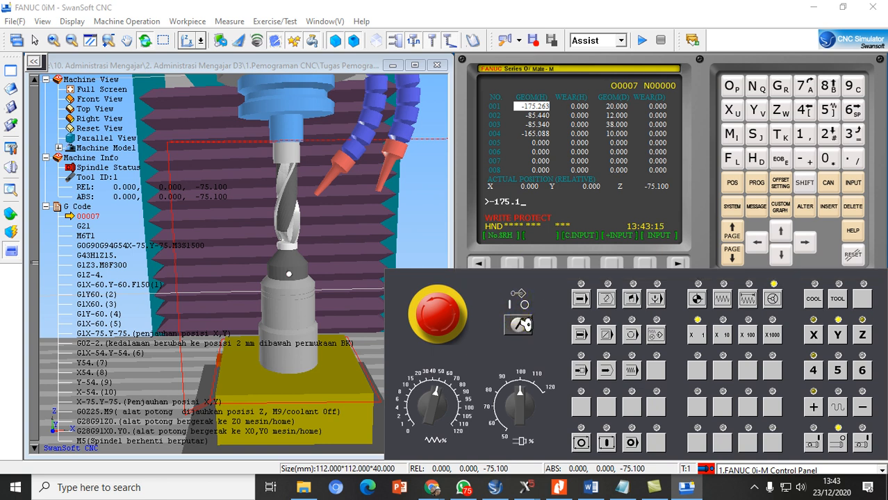
{"action": "left_click", "coordinate": [854, 183]}
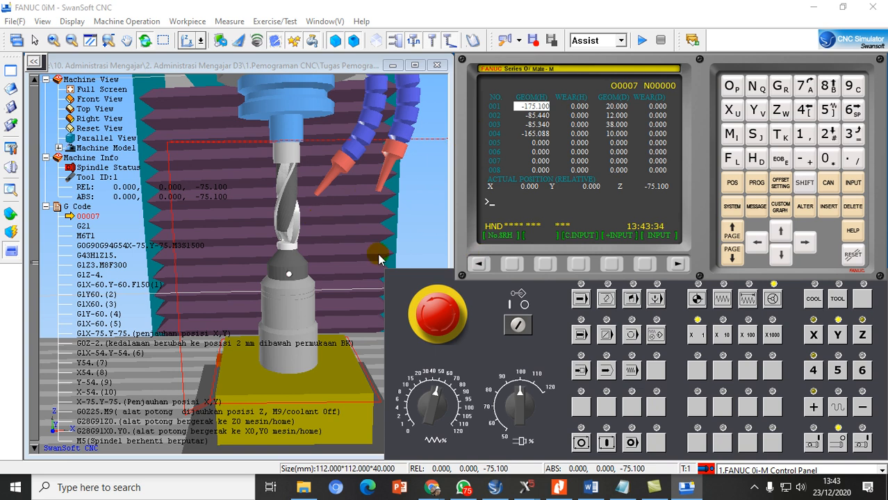
Switch the control to reference return mode and send the Z axis to its home position
{"action": "scroll", "coordinate": [291, 298], "scroll_direction": "down", "scroll_amount": 4}
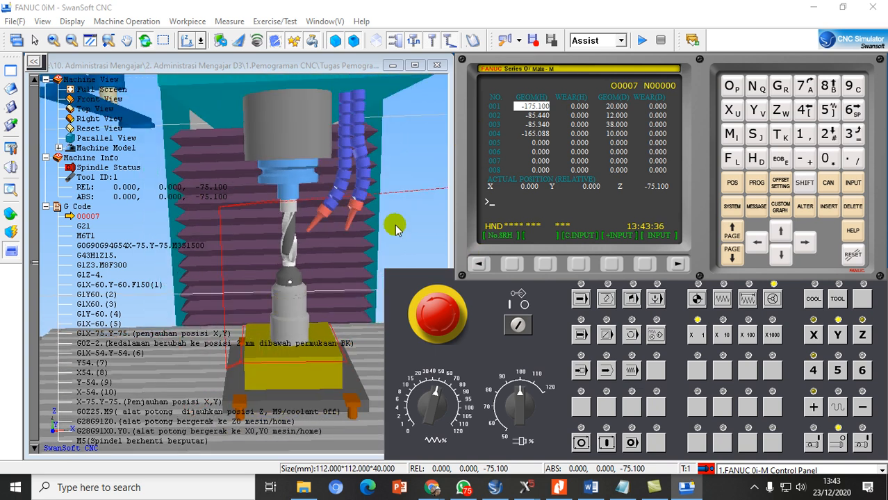
{"action": "left_click", "coordinate": [697, 299]}
{"action": "left_click", "coordinate": [863, 335]}
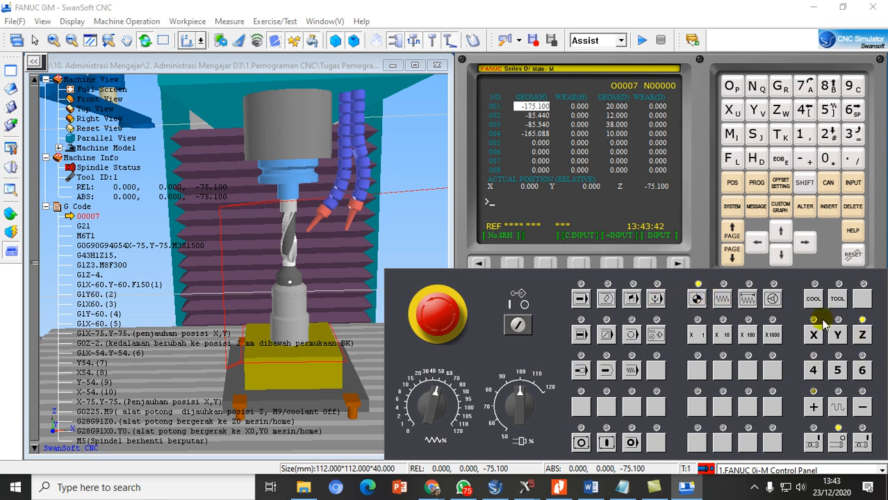
{"action": "left_click", "coordinate": [699, 301]}
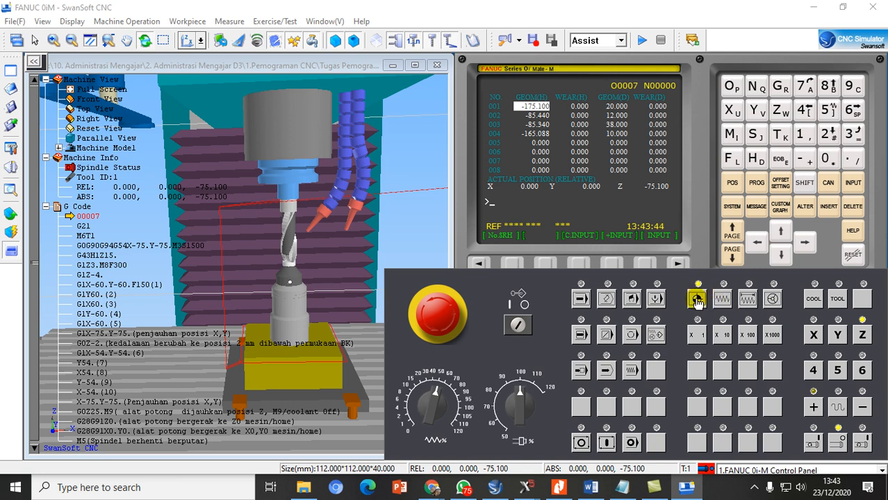
{"action": "left_click", "coordinate": [814, 410]}
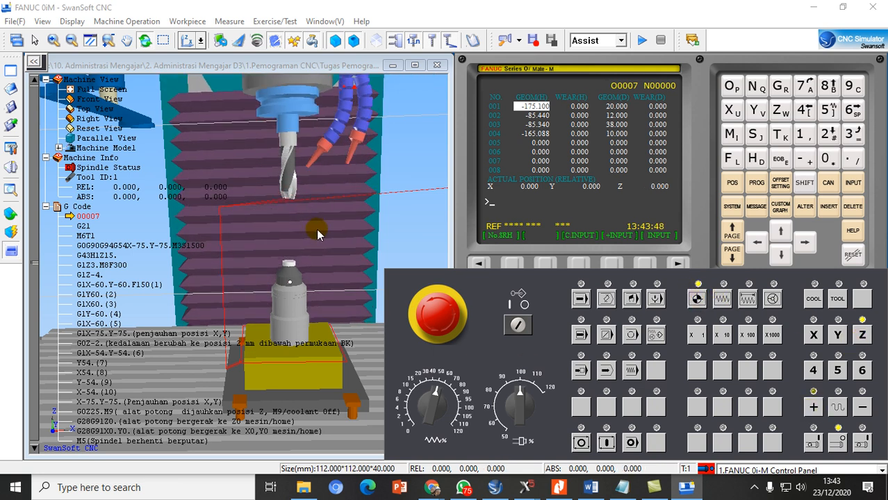
Unload the Z-axis gauge from the workpiece
{"action": "left_click", "coordinate": [11, 213]}
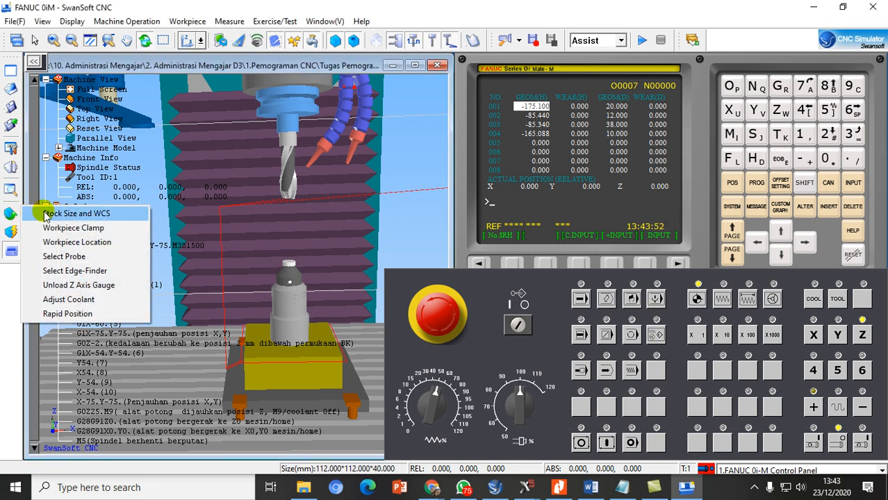
{"action": "left_click", "coordinate": [73, 287]}
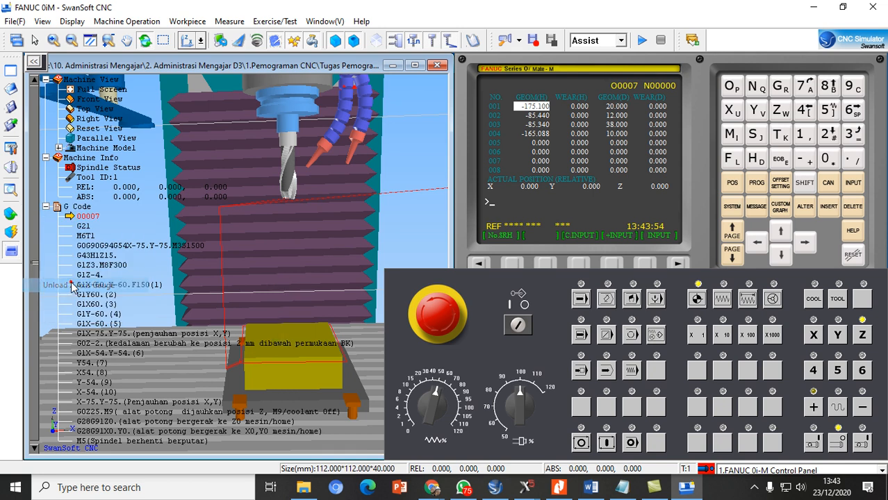
{"action": "scroll", "coordinate": [349, 277], "scroll_direction": "down", "scroll_amount": 3}
{"action": "scroll", "coordinate": [349, 275], "scroll_direction": "up", "scroll_amount": 2}
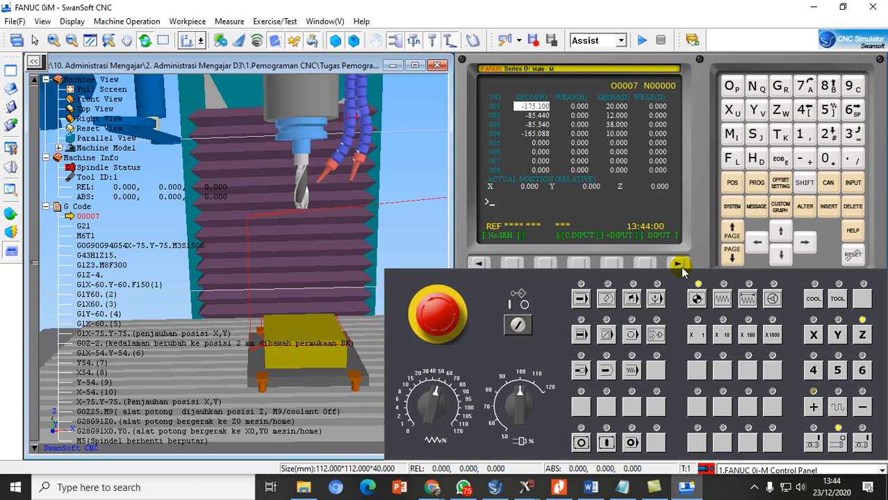
Show the work coordinate offsets on the control and move the cursor to the G54 Z value
{"action": "left_click", "coordinate": [785, 185]}
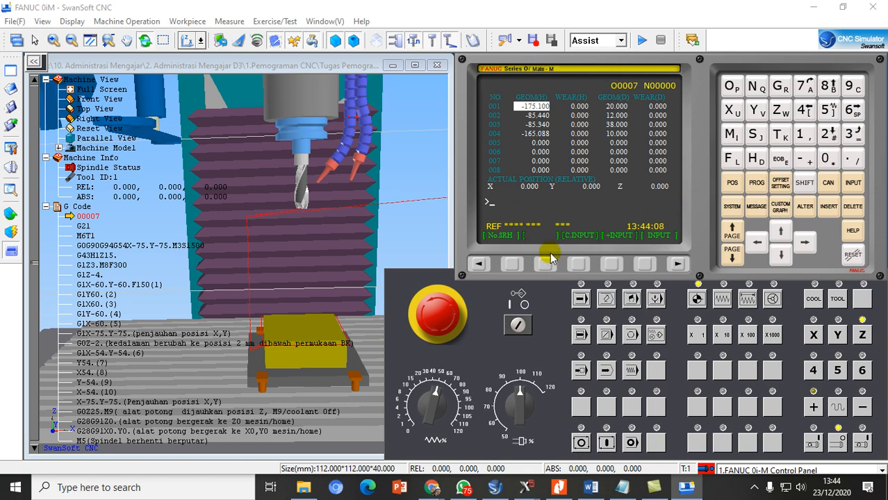
{"action": "left_click", "coordinate": [482, 264]}
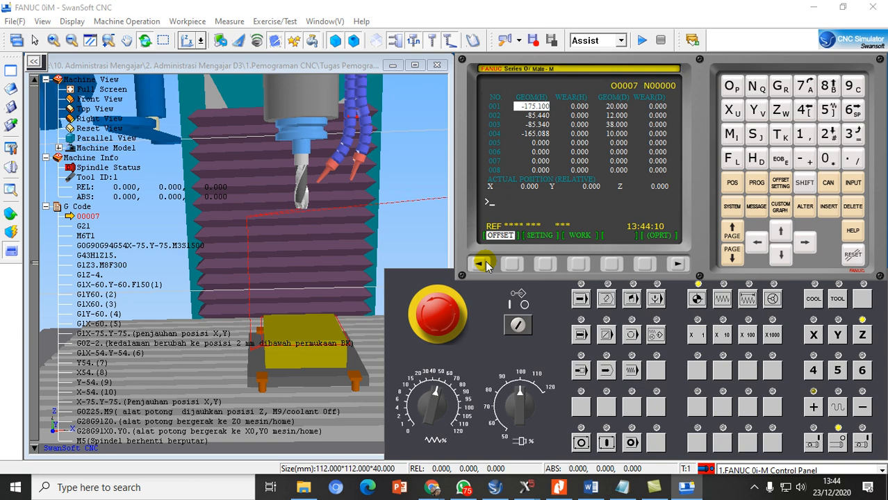
{"action": "left_click", "coordinate": [576, 264]}
{"action": "left_click", "coordinate": [572, 152]}
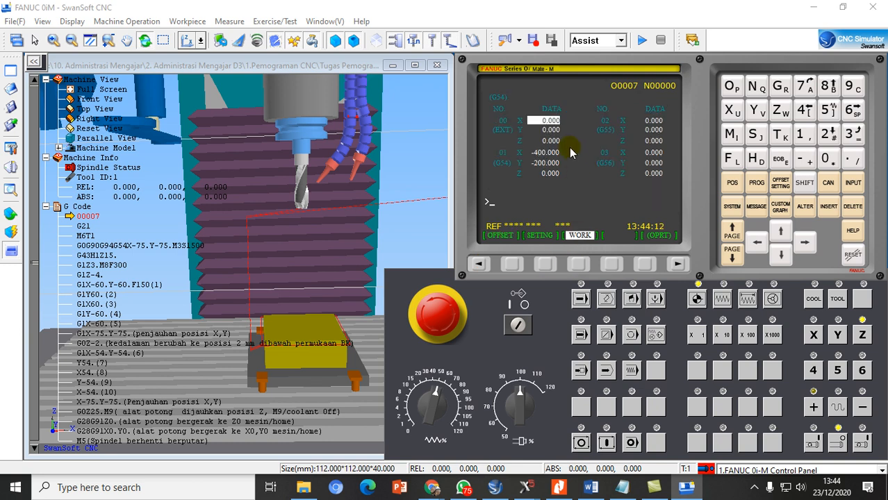
{"action": "left_click", "coordinate": [781, 254]}
{"action": "left_click", "coordinate": [781, 254]}
{"action": "left_click", "coordinate": [780, 254]}
{"action": "left_click", "coordinate": [780, 255]}
{"action": "left_click", "coordinate": [780, 254]}
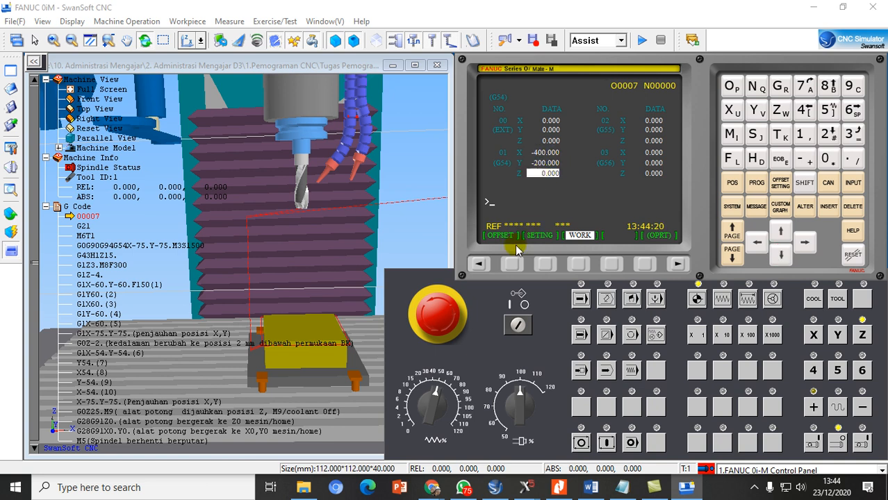
Compare the tool length offsets and G54 work offsets with the origin values in the workpiece settings, leaving them as they are
{"action": "left_click", "coordinate": [512, 266]}
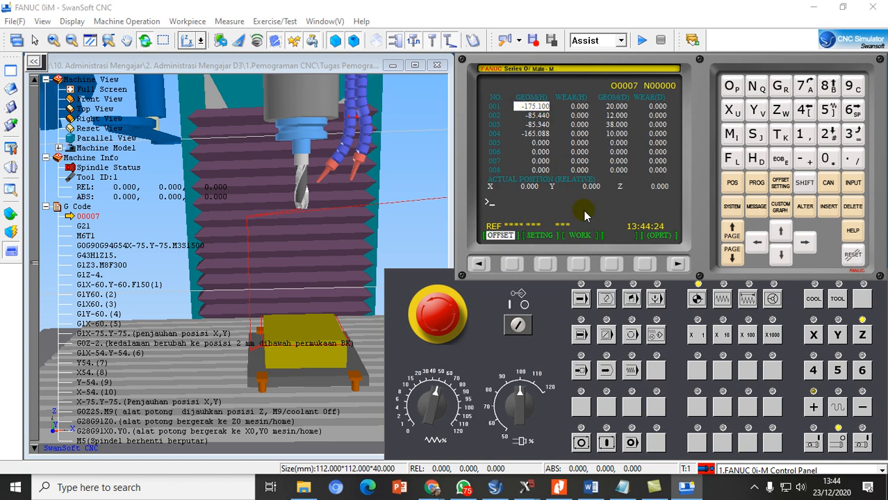
{"action": "left_click", "coordinate": [577, 264]}
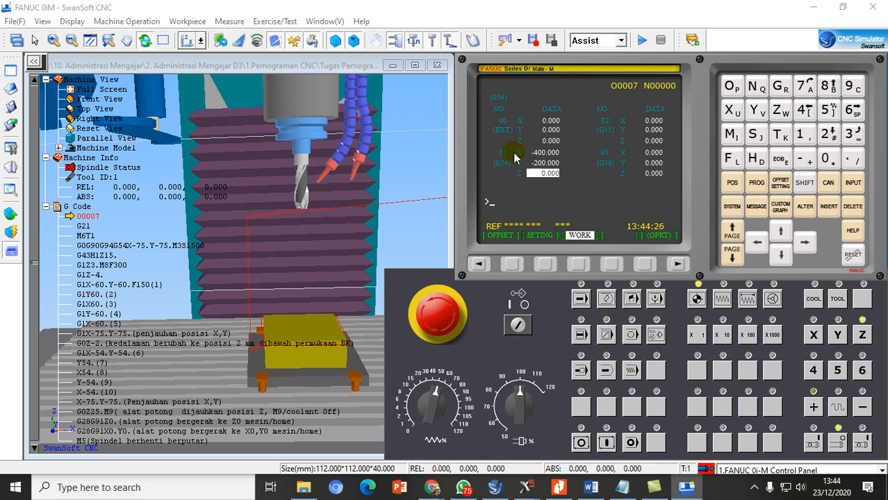
{"action": "left_click", "coordinate": [10, 213]}
{"action": "left_click", "coordinate": [77, 214]}
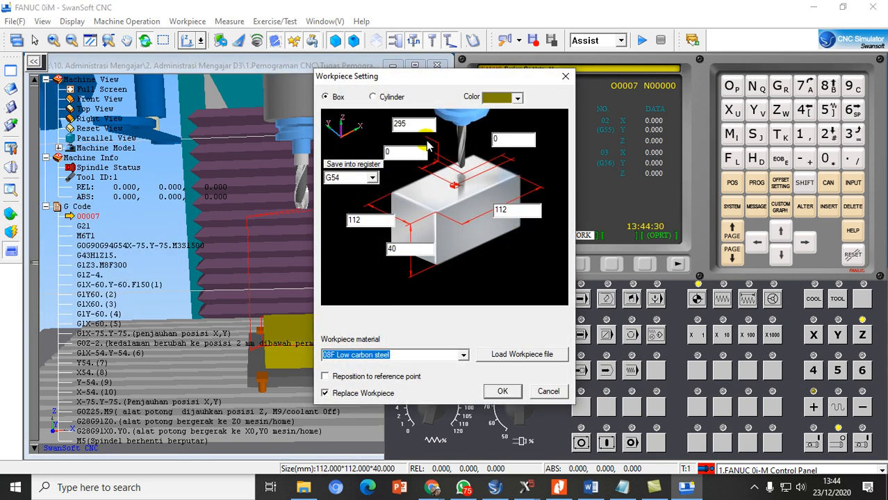
{"action": "left_click", "coordinate": [566, 76]}
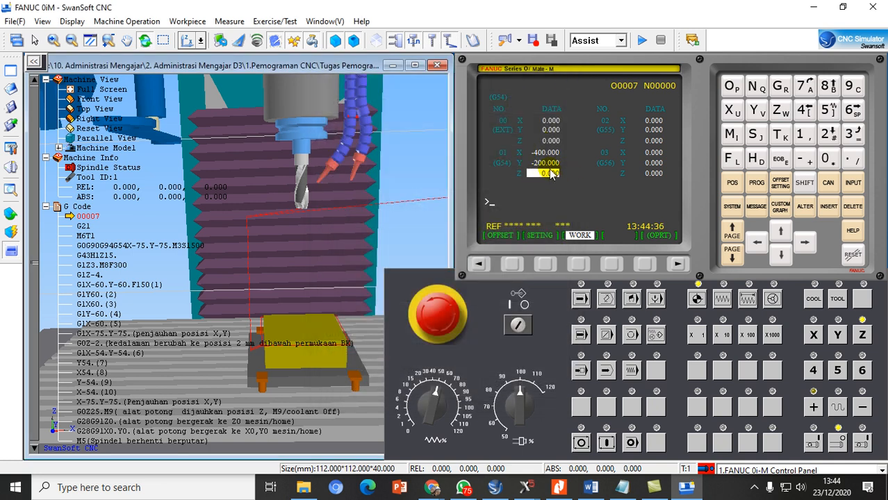
{"action": "left_click", "coordinate": [511, 264]}
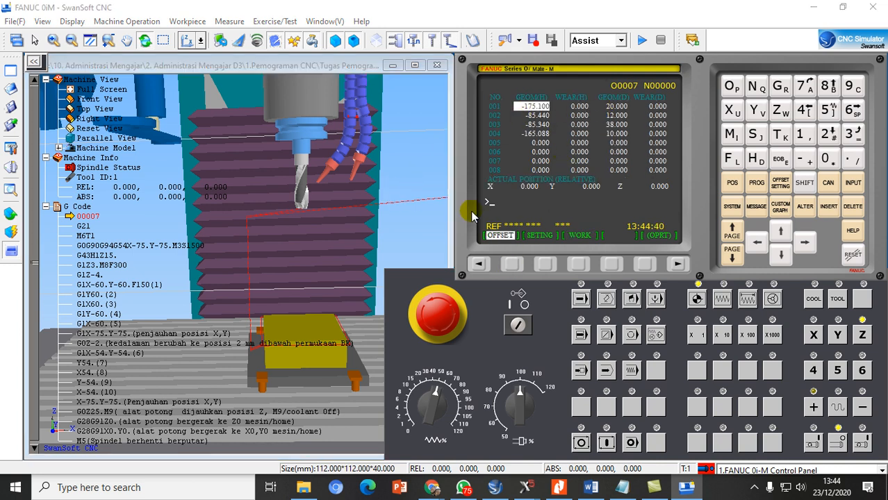
Switch the control to edit mode, check the program directory and create a new program O8
{"action": "left_click", "coordinate": [606, 299]}
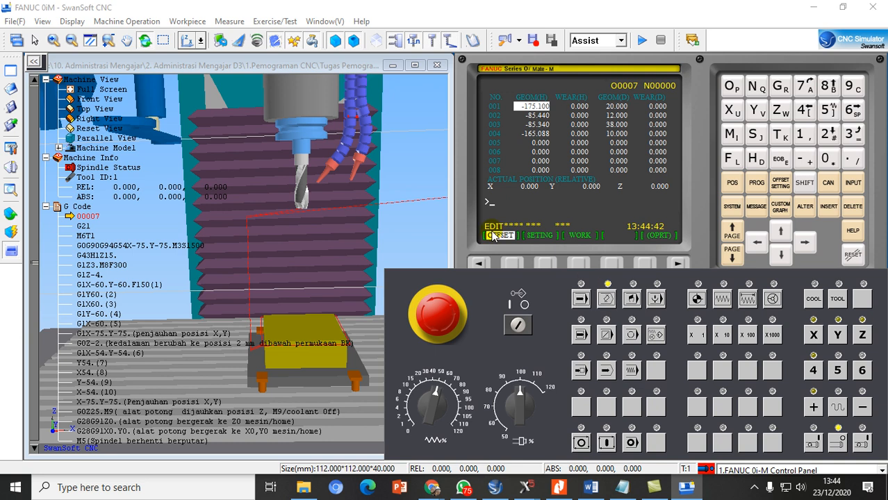
{"action": "left_click", "coordinate": [758, 185]}
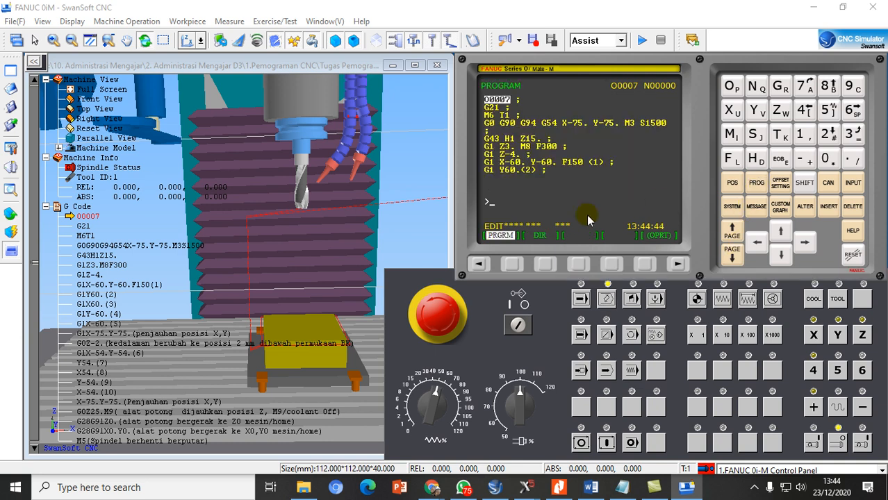
{"action": "left_click", "coordinate": [544, 265]}
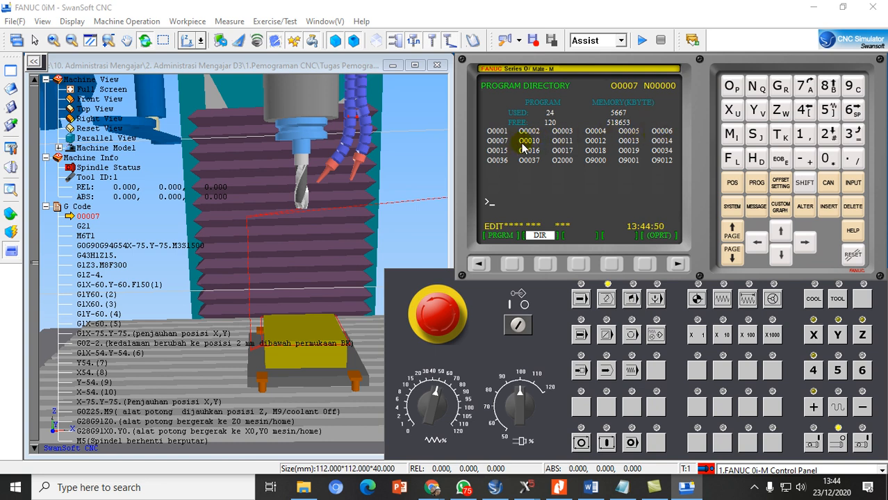
{"action": "left_click", "coordinate": [731, 86]}
{"action": "left_click", "coordinate": [828, 86]}
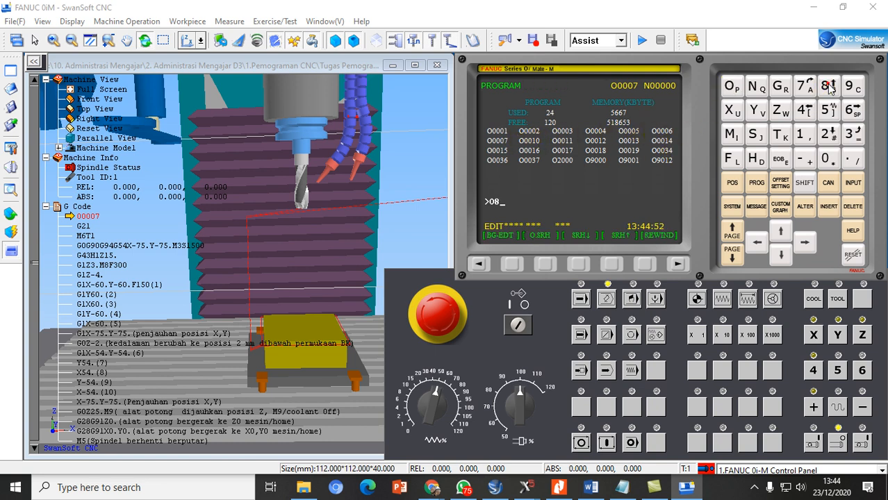
{"action": "left_click", "coordinate": [829, 206]}
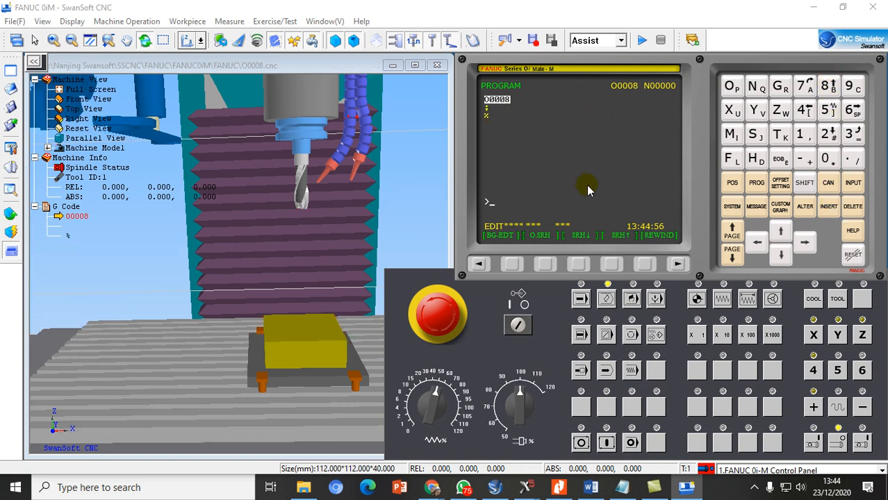
Check the milling G-code in the Notepad file milling 1 fx
{"action": "left_click", "coordinate": [15, 21]}
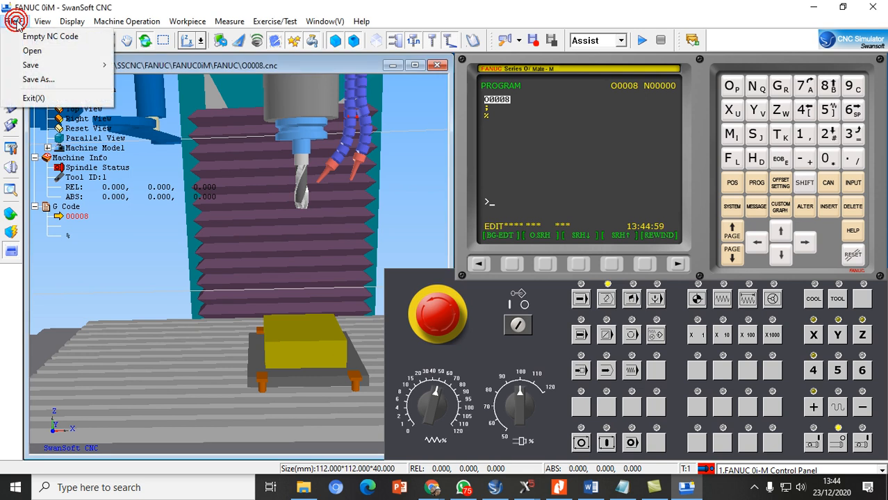
{"action": "left_click", "coordinate": [623, 488]}
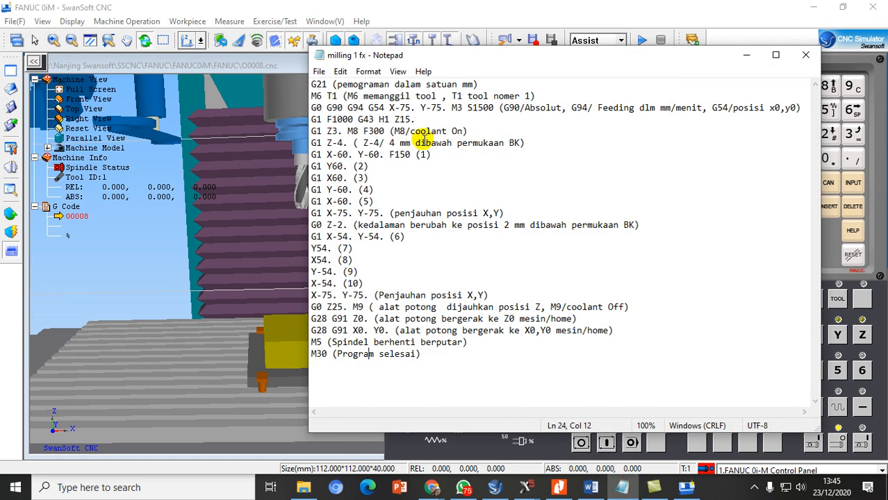
{"action": "left_click", "coordinate": [748, 59]}
Save the current program file and open the file milling 1 fx, listed among all file types, into program O0008
{"action": "left_click", "coordinate": [17, 23]}
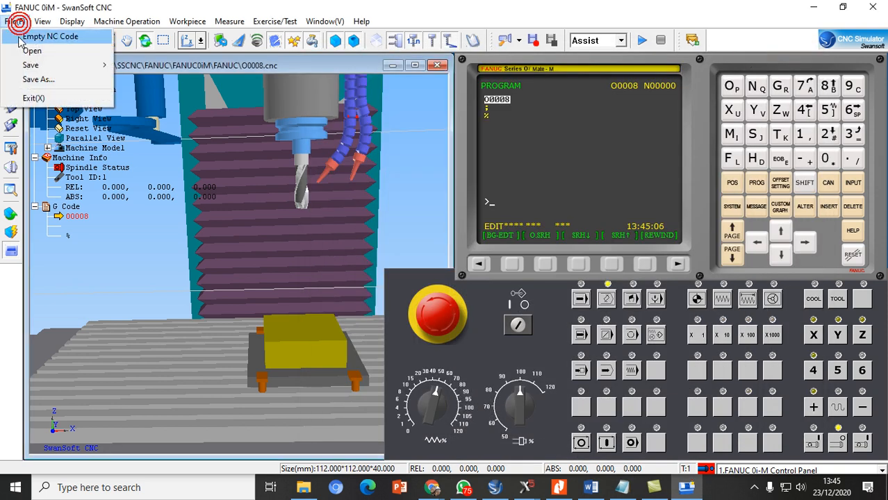
{"action": "left_click", "coordinate": [24, 51]}
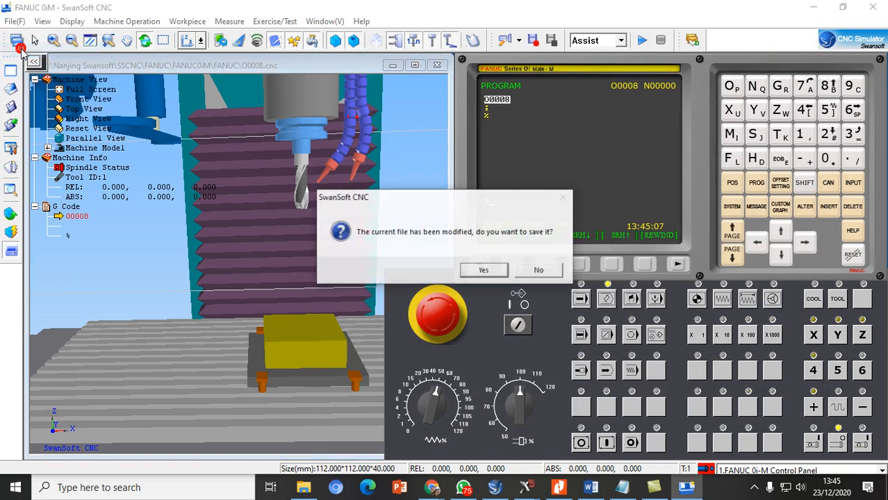
{"action": "left_click", "coordinate": [487, 271]}
{"action": "left_click", "coordinate": [442, 278]}
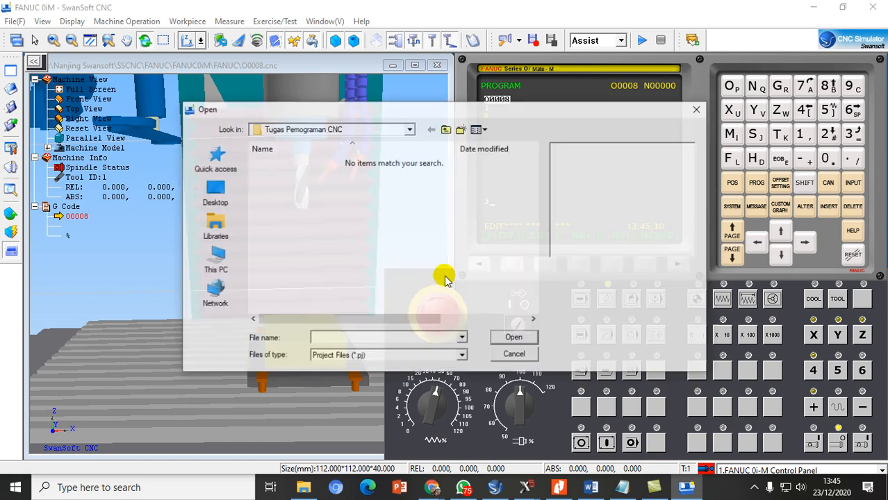
{"action": "left_click", "coordinate": [461, 354]}
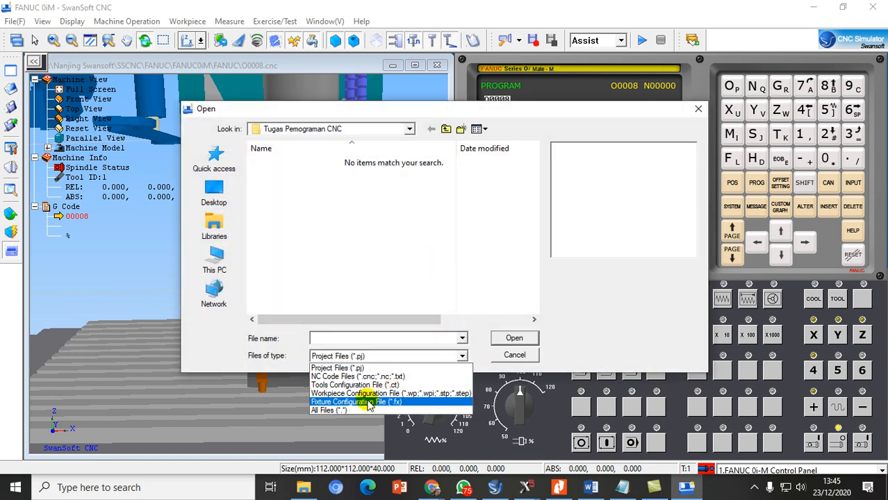
{"action": "left_click", "coordinate": [339, 411]}
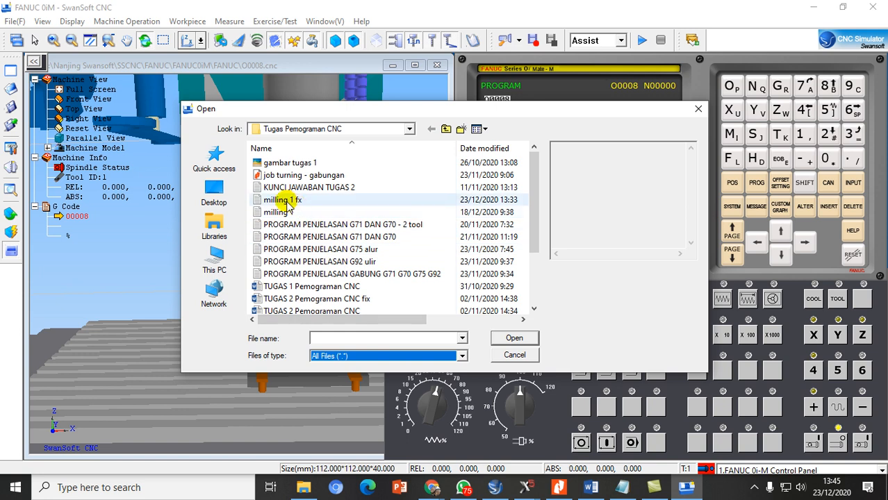
{"action": "left_click", "coordinate": [285, 200]}
{"action": "left_click", "coordinate": [513, 338]}
{"action": "left_click", "coordinate": [518, 334]}
Inspect the toolpath around the stock, then switch the control to memory mode and run program O0008
{"action": "scroll", "coordinate": [83, 247], "scroll_direction": "up", "scroll_amount": 2}
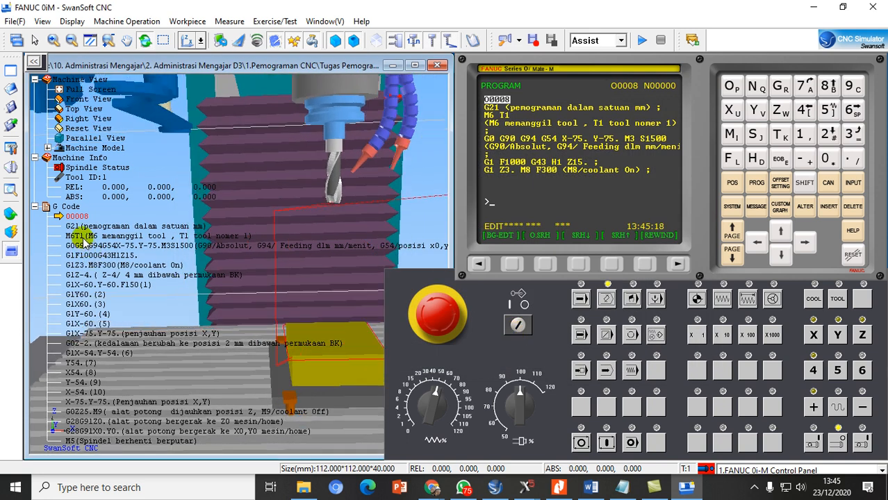
{"action": "scroll", "coordinate": [82, 219], "scroll_direction": "down", "scroll_amount": 3}
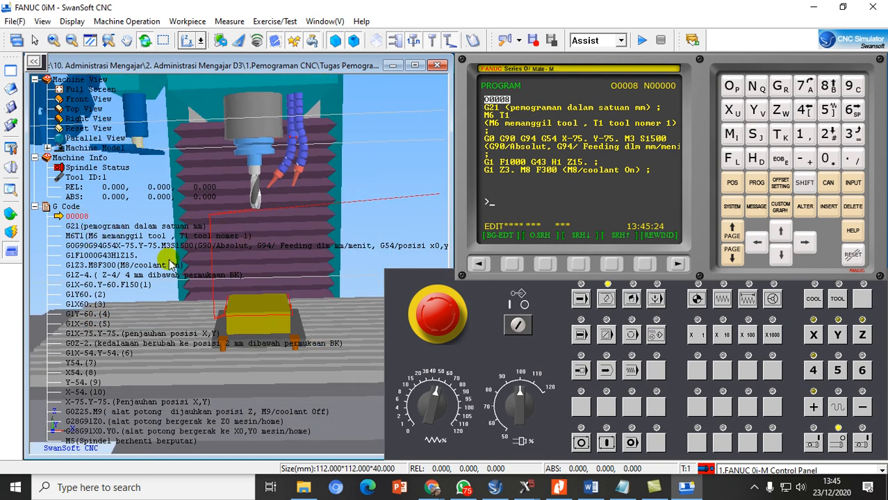
{"action": "scroll", "coordinate": [243, 328], "scroll_direction": "up", "scroll_amount": 6}
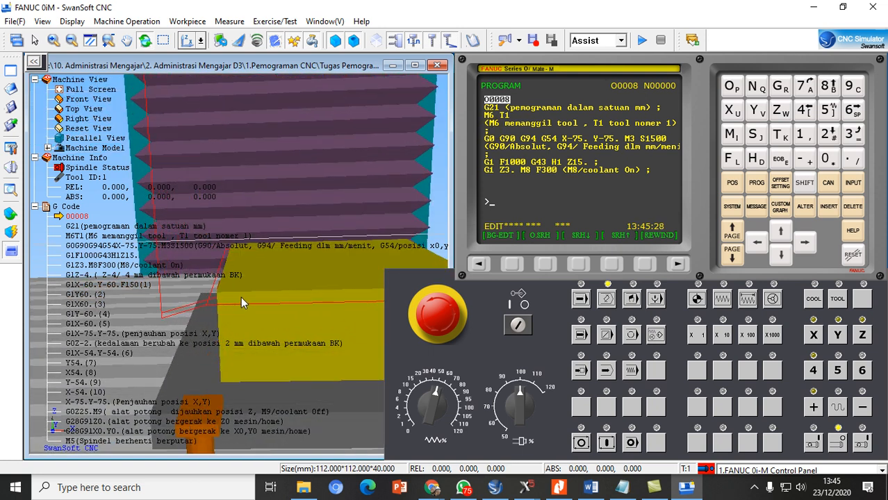
{"action": "scroll", "coordinate": [241, 297], "scroll_direction": "down", "scroll_amount": 5}
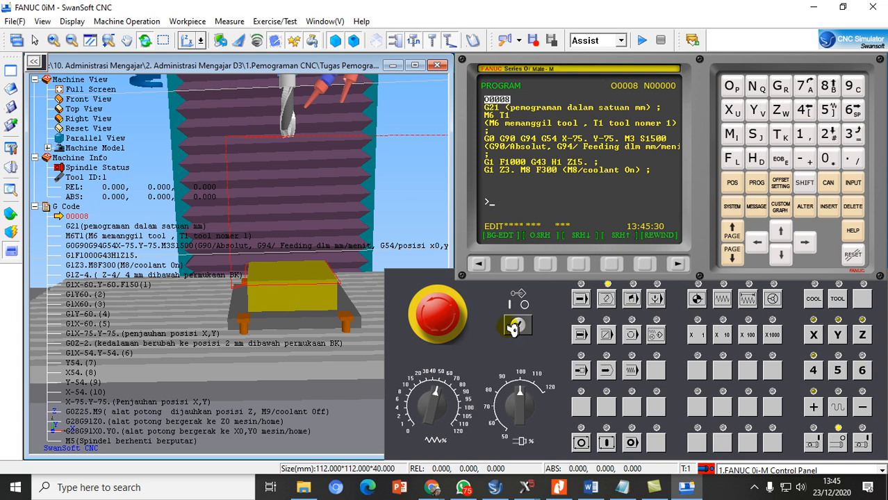
{"action": "left_click", "coordinate": [580, 299]}
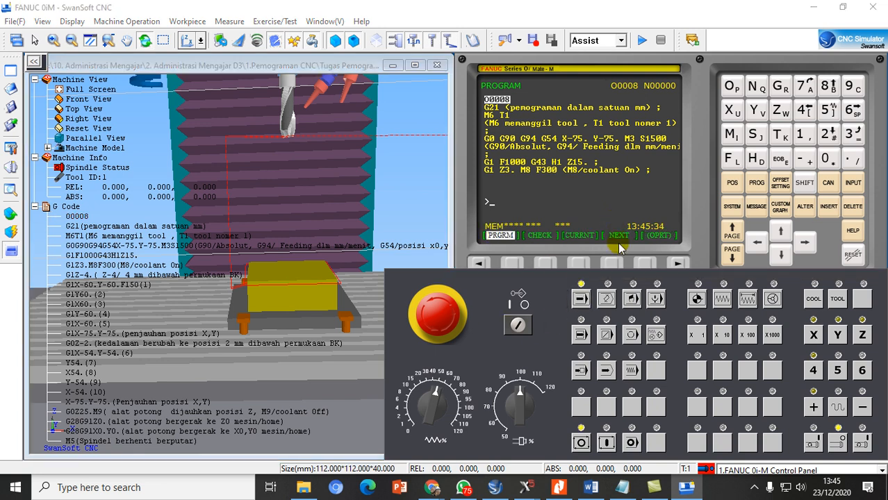
{"action": "left_click", "coordinate": [608, 443]}
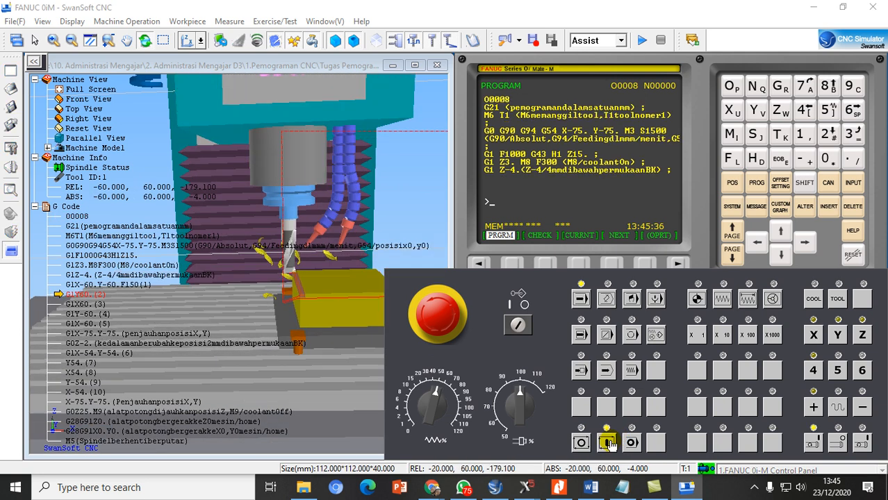
Examine the milled steps along the workpiece edges from close up, changing the workpiece display options
{"action": "scroll", "coordinate": [209, 279], "scroll_direction": "down", "scroll_amount": 4}
{"action": "left_click_drag", "start_coordinate": [314, 297], "coordinate": [97, 296]}
{"action": "scroll", "coordinate": [119, 304], "scroll_direction": "up", "scroll_amount": 5}
{"action": "left_click_drag", "start_coordinate": [176, 316], "coordinate": [226, 282]}
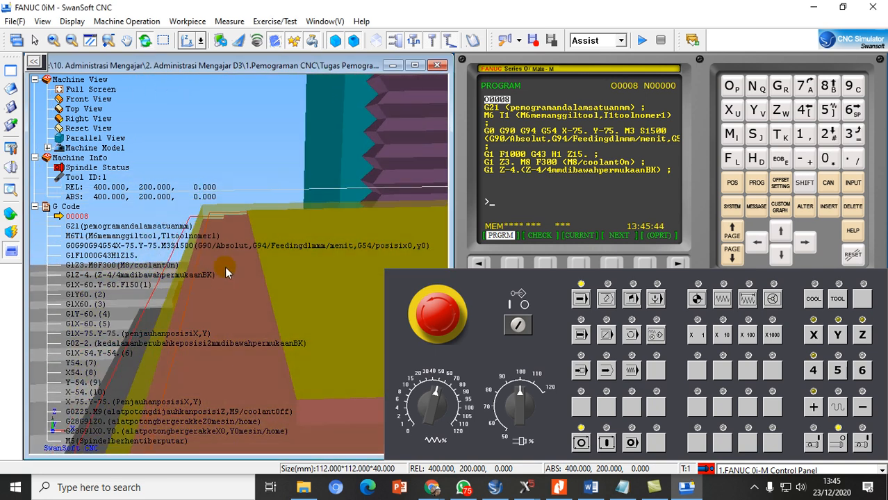
{"action": "left_click", "coordinate": [355, 40]}
{"action": "left_click", "coordinate": [354, 41]}
{"action": "left_click", "coordinate": [334, 40]}
{"action": "left_click_drag", "start_coordinate": [242, 188], "coordinate": [242, 200]}
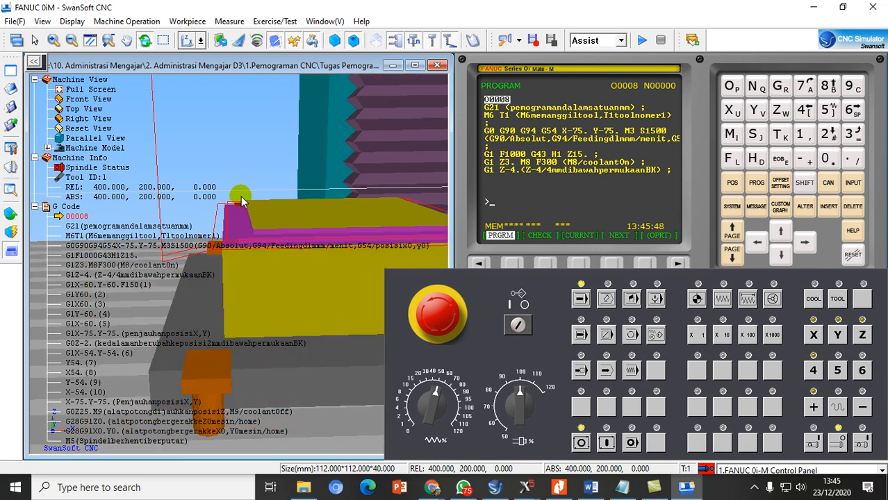
{"action": "scroll", "coordinate": [240, 194], "scroll_direction": "up", "scroll_amount": 5}
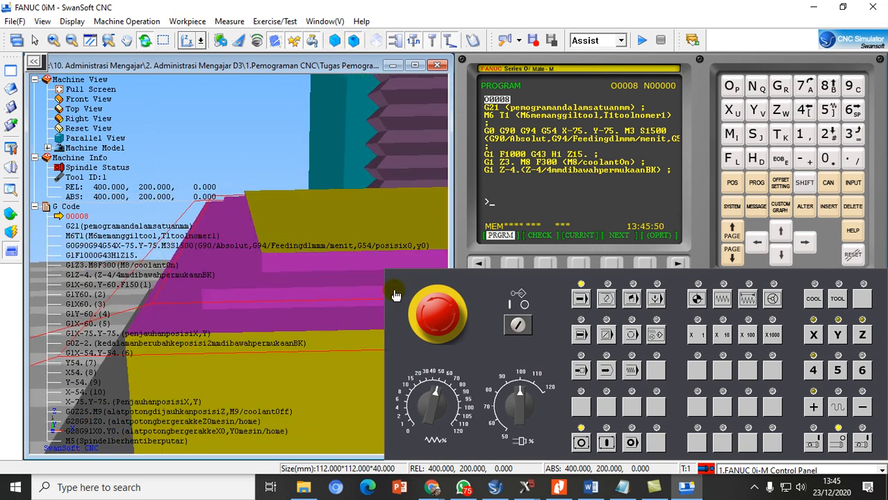
Compare the machined workpiece with the part drawing shown in WhatsApp
{"action": "left_click", "coordinate": [462, 487]}
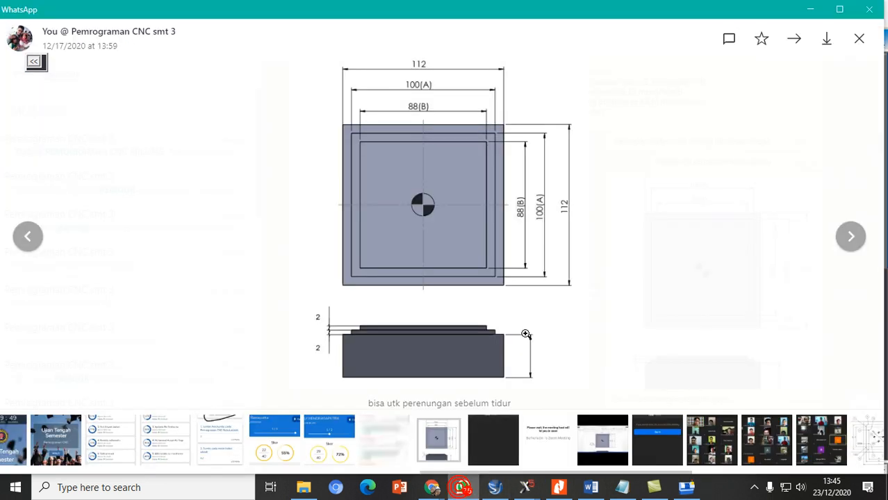
{"action": "left_click", "coordinate": [809, 9]}
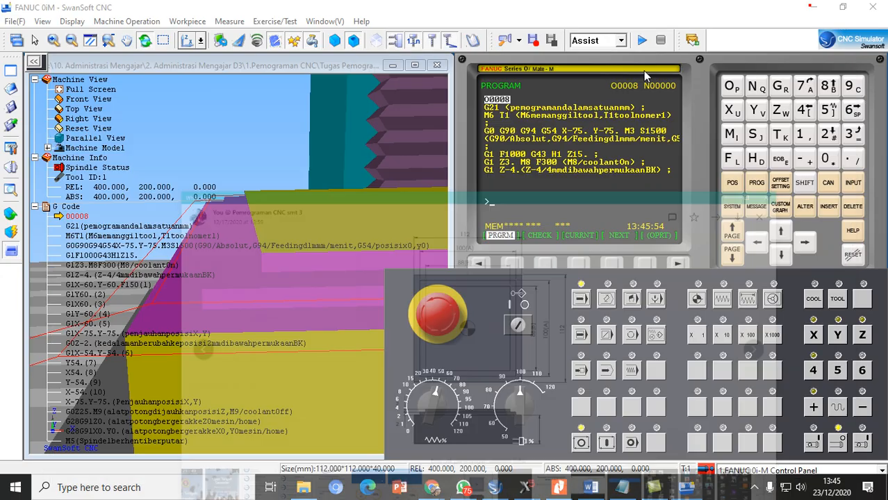
{"action": "scroll", "coordinate": [285, 243], "scroll_direction": "down", "scroll_amount": 5}
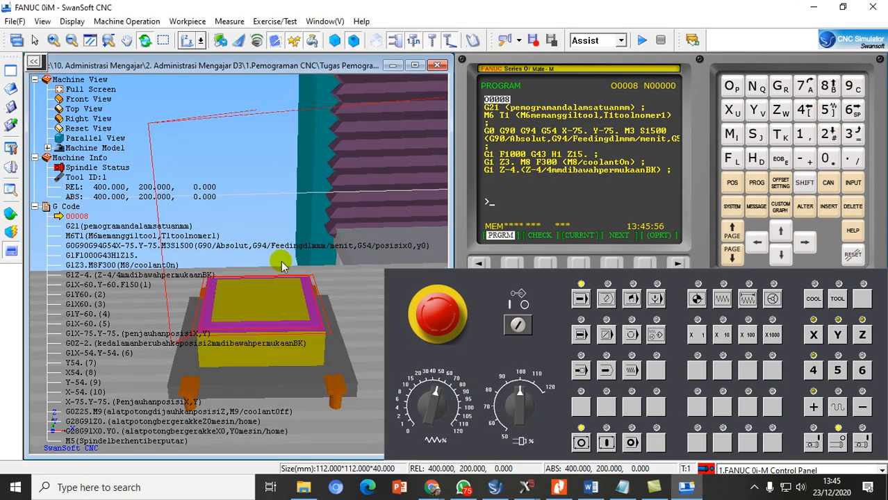
Replace the machined workpiece with a fresh 112 x 112 x 40 box of 08F Low carbon steel, keeping the G54 origin
{"action": "left_click", "coordinate": [12, 215]}
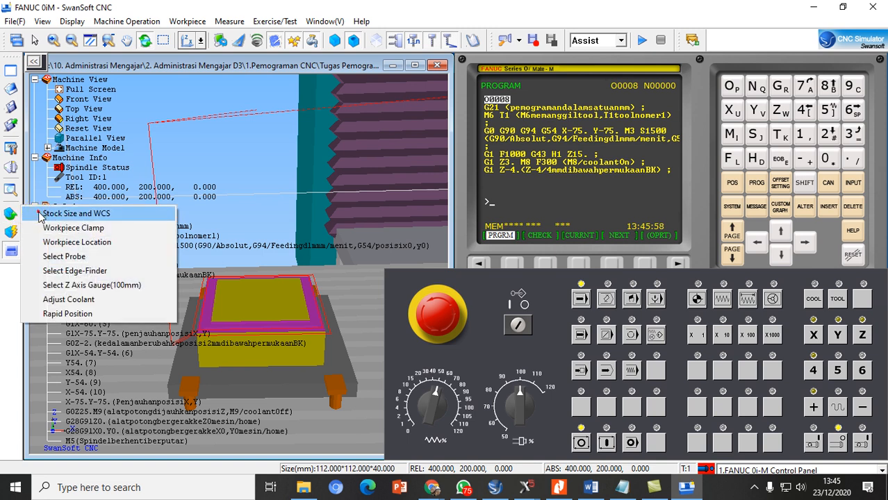
{"action": "left_click", "coordinate": [34, 212]}
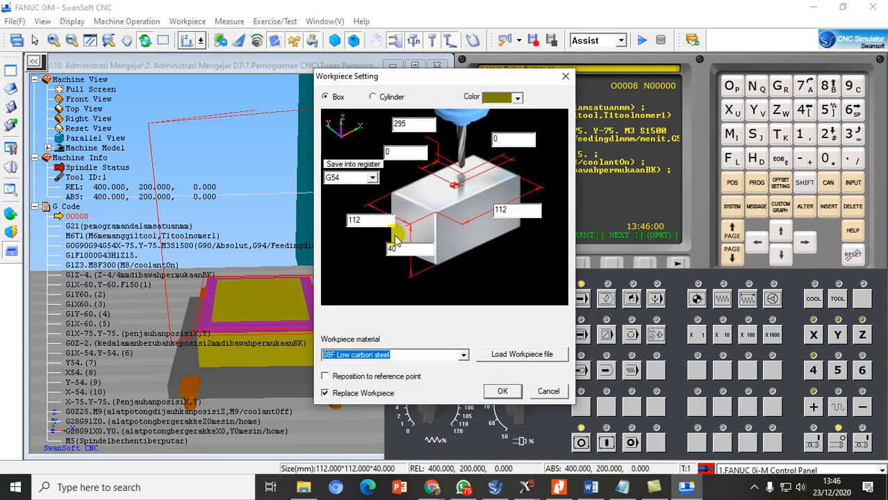
{"action": "left_click", "coordinate": [521, 212]}
{"action": "left_click", "coordinate": [421, 252]}
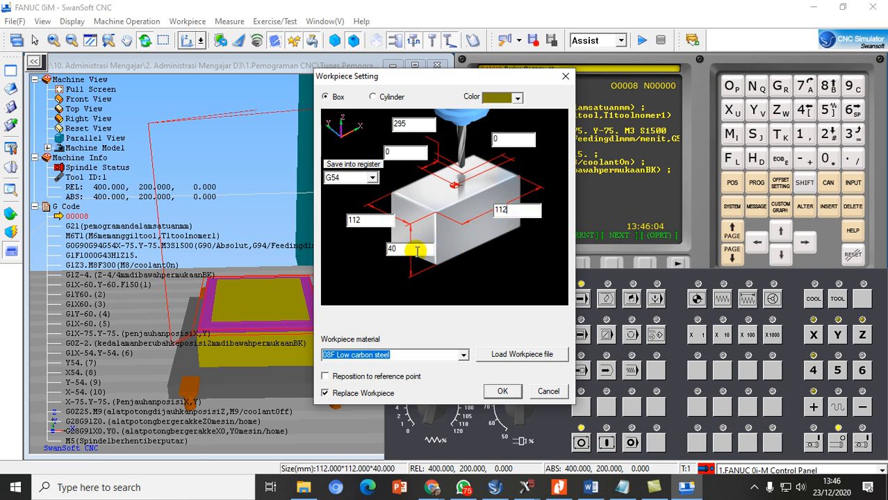
{"action": "left_click", "coordinate": [502, 391]}
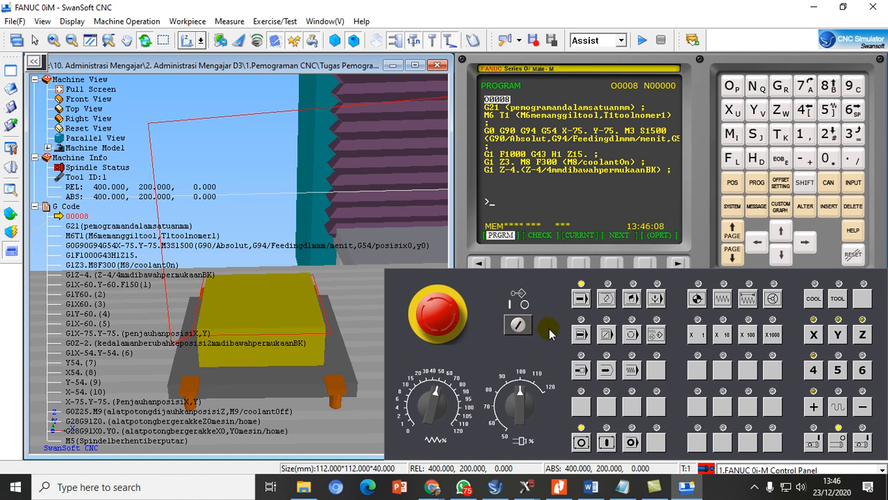
Turn on single-block mode, lower the feedrate override, and execute the G21 and M6 T1 blocks
{"action": "left_click", "coordinate": [583, 335]}
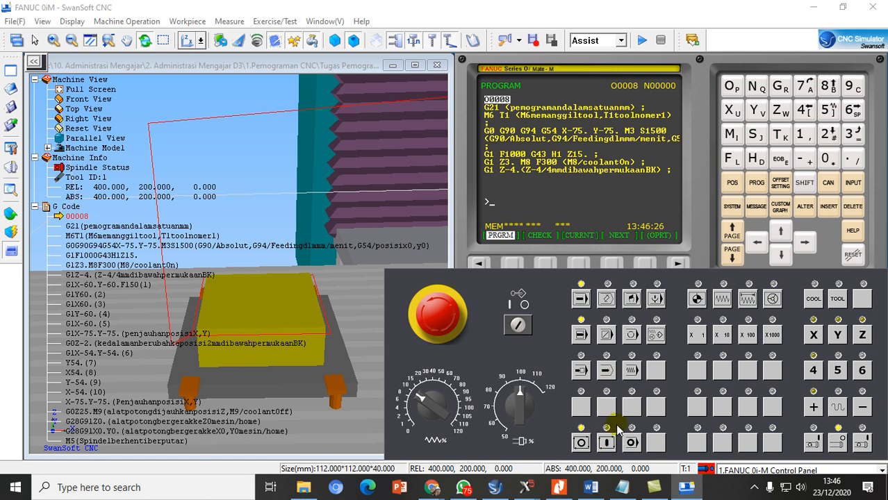
{"action": "left_click", "coordinate": [611, 444]}
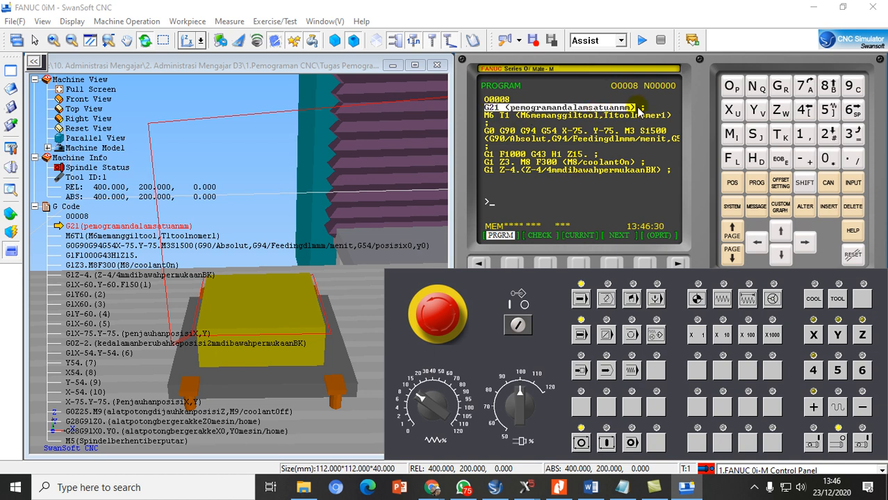
{"action": "left_click", "coordinate": [607, 444]}
{"action": "scroll", "coordinate": [265, 333], "scroll_direction": "down", "scroll_amount": 5}
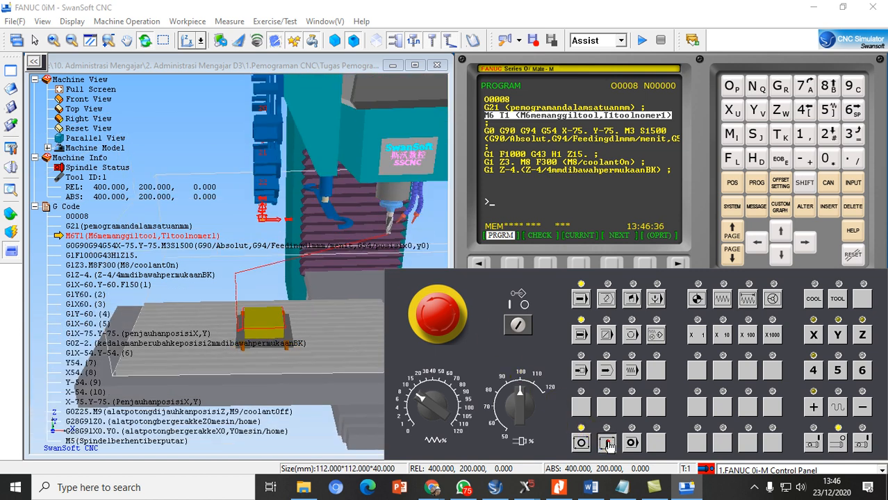
Execute the G54 X-75. Y-75. M3 S1500 positioning block and show the program check screen
{"action": "left_click", "coordinate": [606, 443]}
{"action": "left_click_drag", "start_coordinate": [196, 250], "coordinate": [125, 248]}
{"action": "left_click_drag", "start_coordinate": [321, 255], "coordinate": [302, 246]}
{"action": "scroll", "coordinate": [295, 207], "scroll_direction": "up", "scroll_amount": 3}
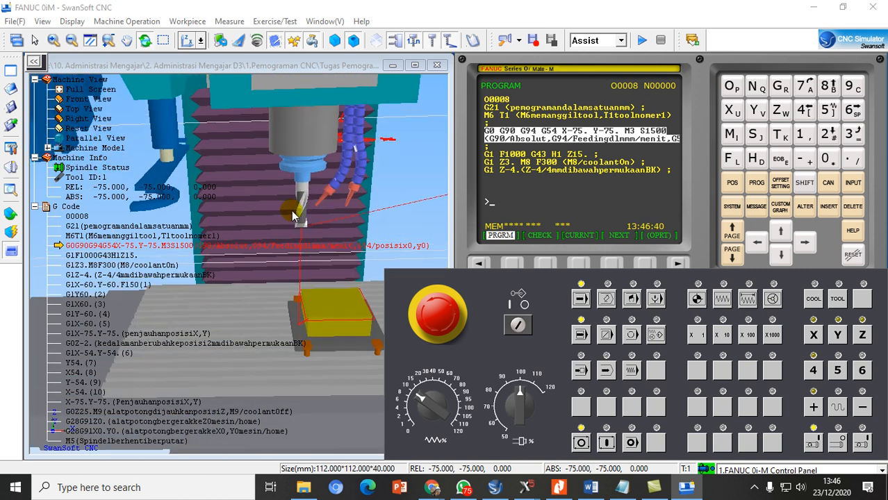
{"action": "left_click", "coordinate": [544, 263]}
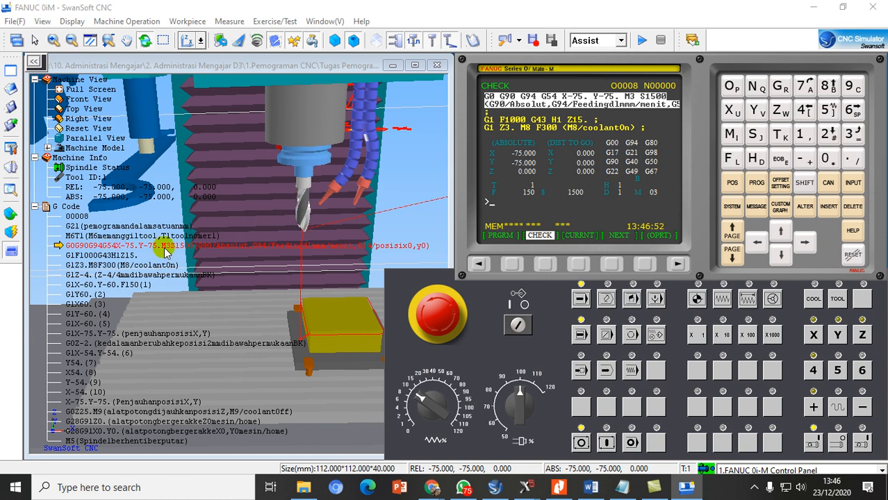
Execute the G1 F1000 G43 H1 Z15. and G1 Z3. M8 F300 approach blocks in single-block mode
{"action": "left_click", "coordinate": [607, 443]}
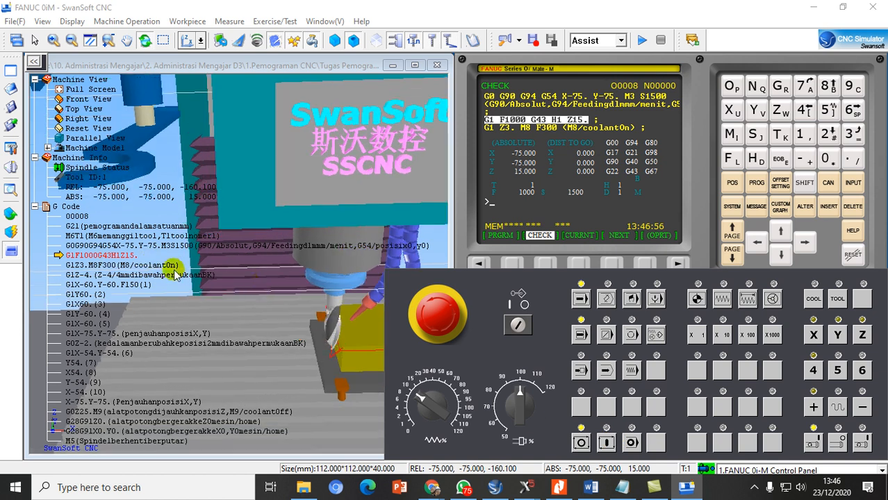
{"action": "scroll", "coordinate": [327, 365], "scroll_direction": "up", "scroll_amount": 5}
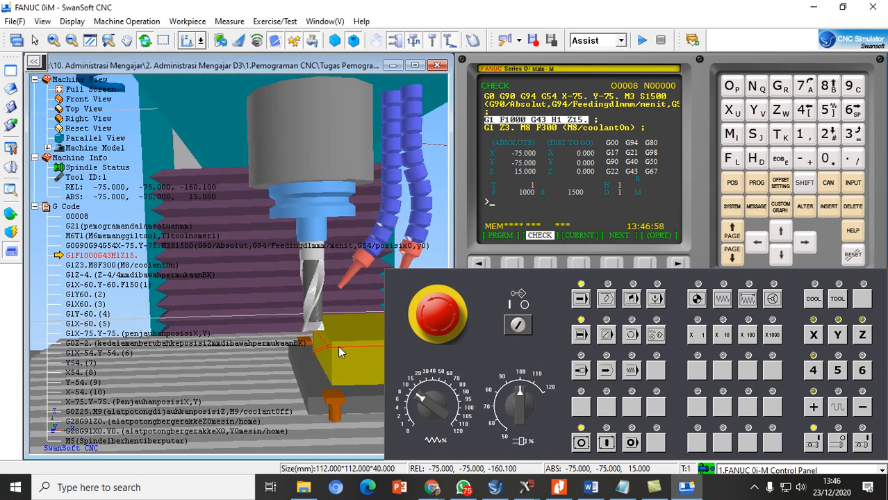
{"action": "scroll", "coordinate": [341, 354], "scroll_direction": "up", "scroll_amount": 5}
{"action": "scroll", "coordinate": [324, 329], "scroll_direction": "up", "scroll_amount": 4}
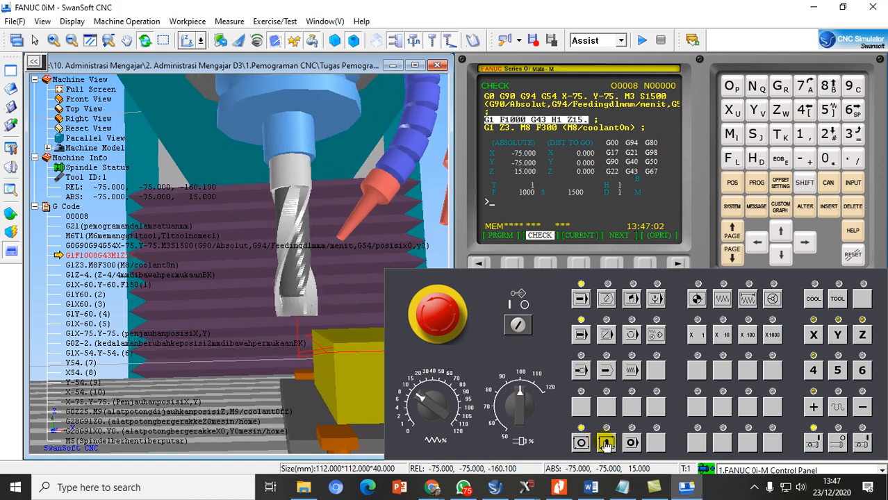
{"action": "left_click", "coordinate": [599, 445]}
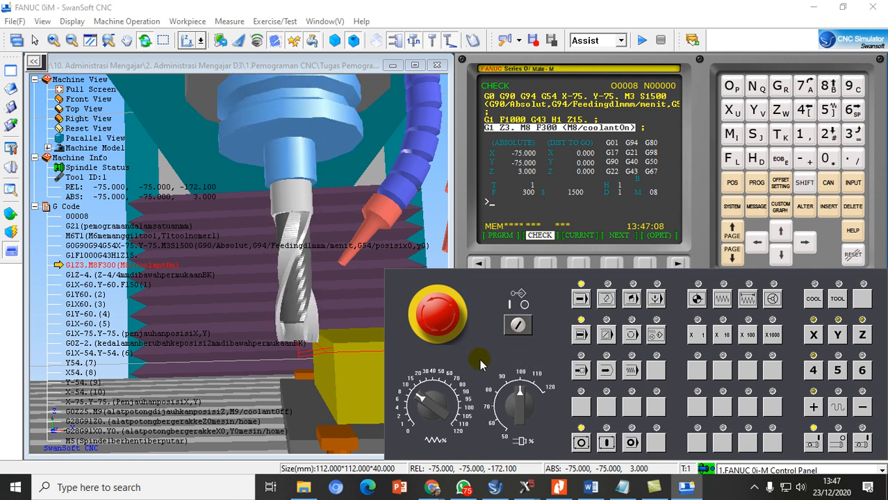
Execute the G1 Z-4. plunge block and the G1 X-60. Y-60. F150 block in single-block mode
{"action": "left_click", "coordinate": [607, 444]}
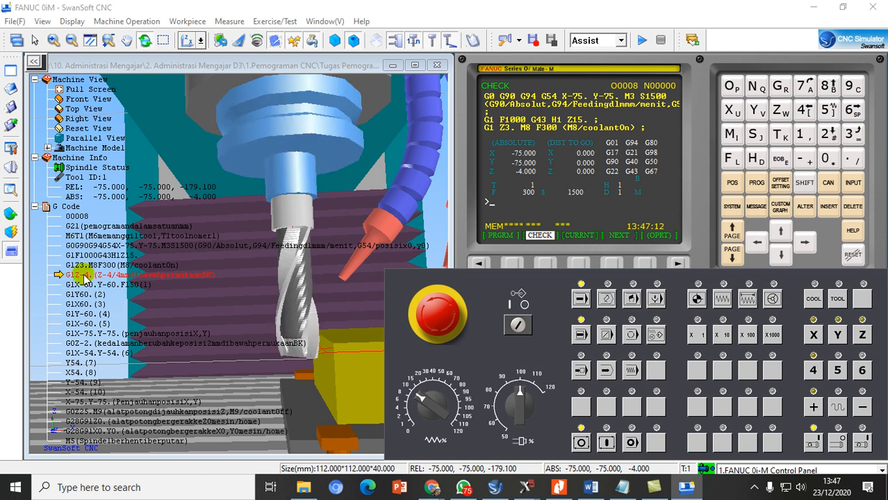
{"action": "scroll", "coordinate": [79, 277], "scroll_direction": "down", "scroll_amount": 2}
{"action": "left_click_drag", "start_coordinate": [258, 323], "coordinate": [254, 332]}
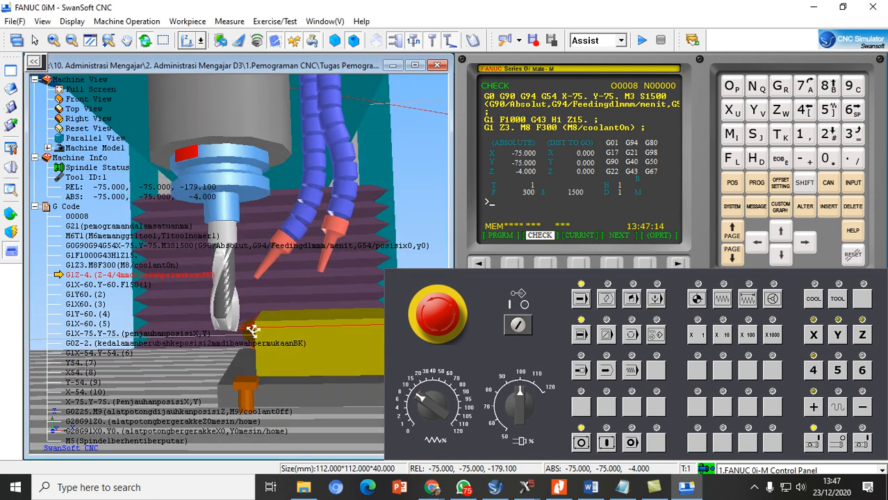
{"action": "left_click", "coordinate": [605, 443]}
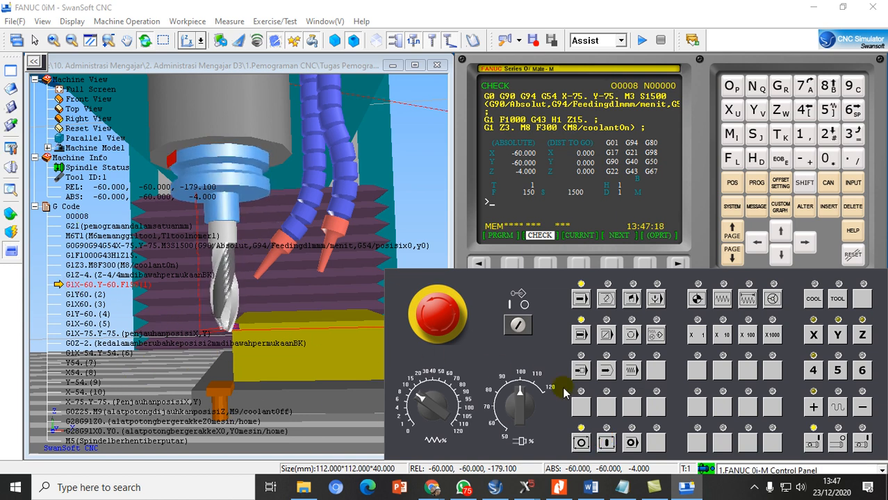
Execute the outer contour blocks G1 Y60., X60., Y-60. and X-60. one at a time in single-block mode
{"action": "left_click_drag", "start_coordinate": [262, 307], "coordinate": [262, 330]}
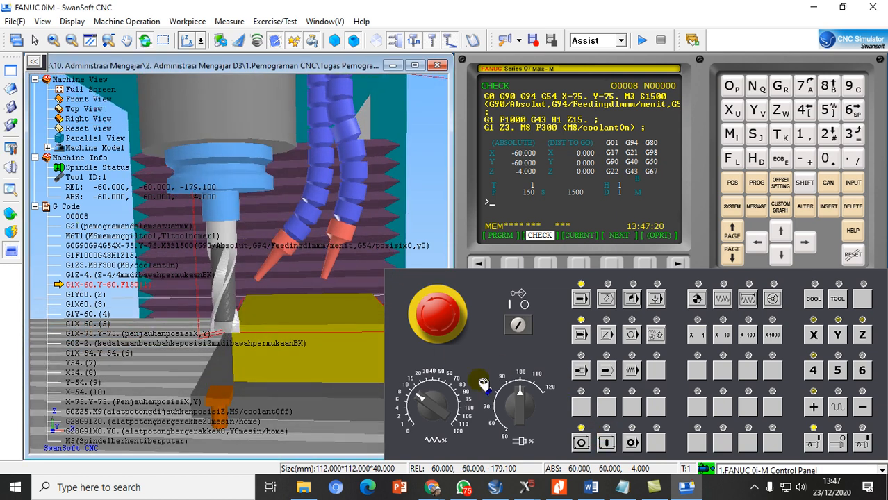
{"action": "left_click", "coordinate": [607, 443]}
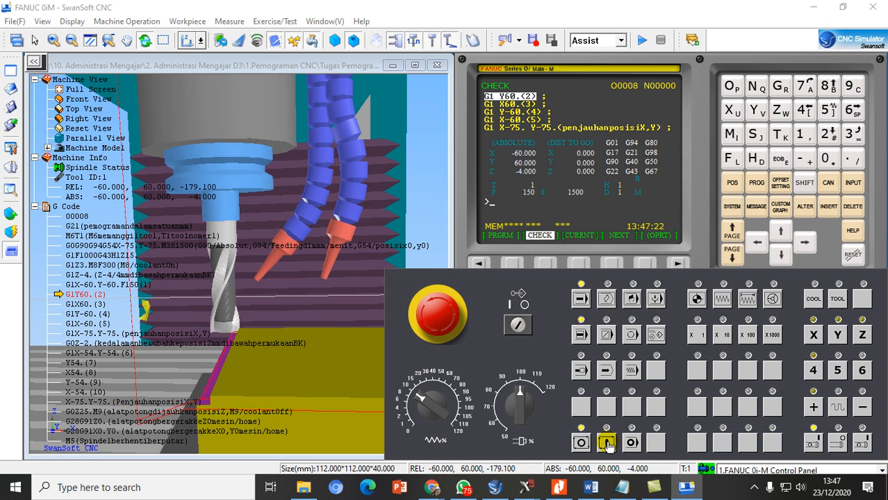
{"action": "left_click", "coordinate": [608, 443]}
{"action": "left_click", "coordinate": [607, 443]}
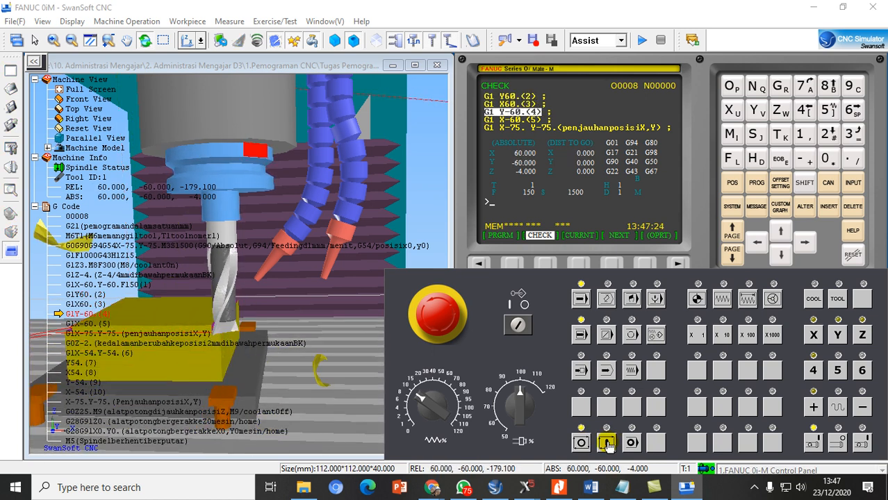
{"action": "left_click", "coordinate": [607, 443]}
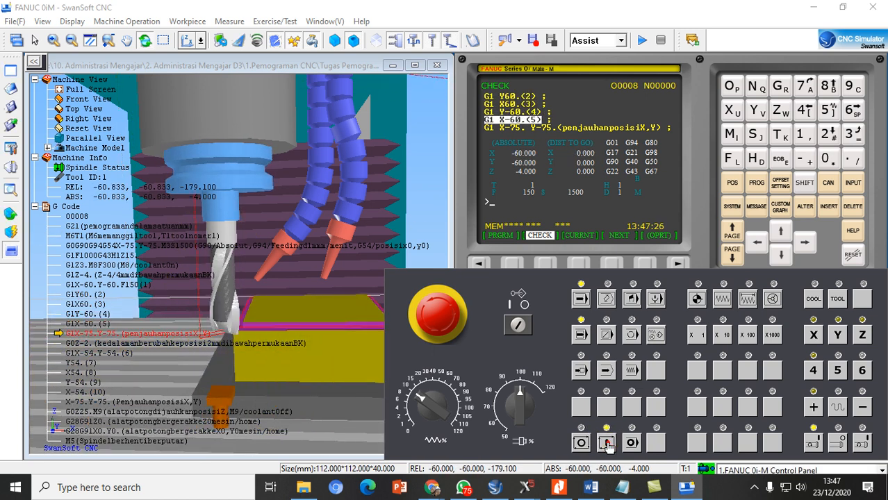
Execute the G1 X-75. Y-75. retreat, the G0 Z-2. depth change and the G1 X-54. Y-54. approach block by block
{"action": "left_click", "coordinate": [608, 443]}
{"action": "left_click", "coordinate": [607, 442]}
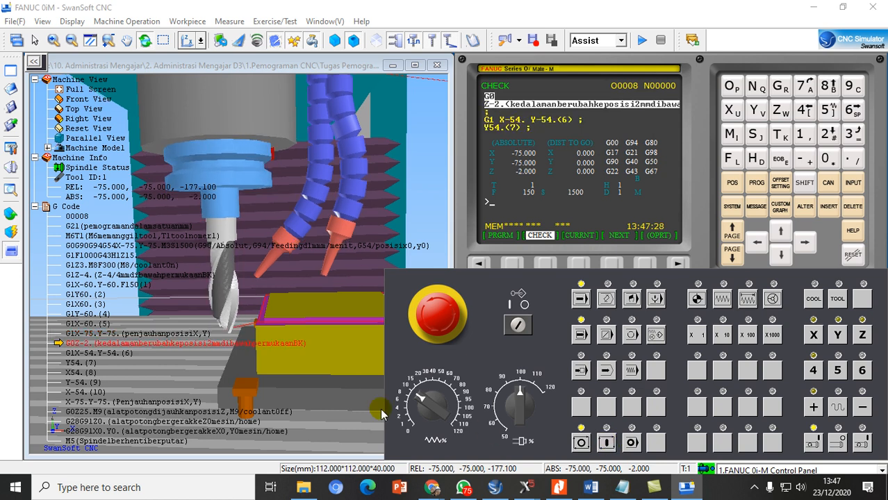
{"action": "left_click", "coordinate": [611, 444]}
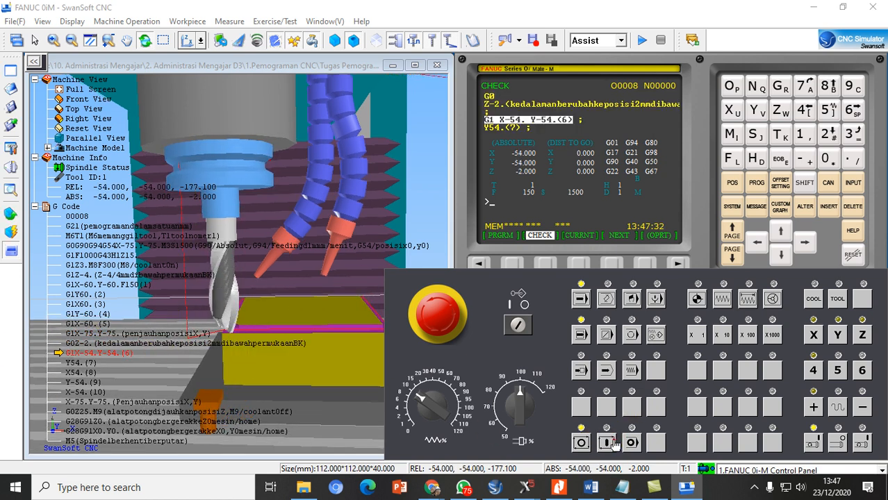
Execute the inner contour blocks Y54., X54., Y-54. and X-54., plus the X-75. Y-75. retreat, in single-block mode
{"action": "left_click", "coordinate": [611, 444]}
{"action": "left_click", "coordinate": [611, 443]}
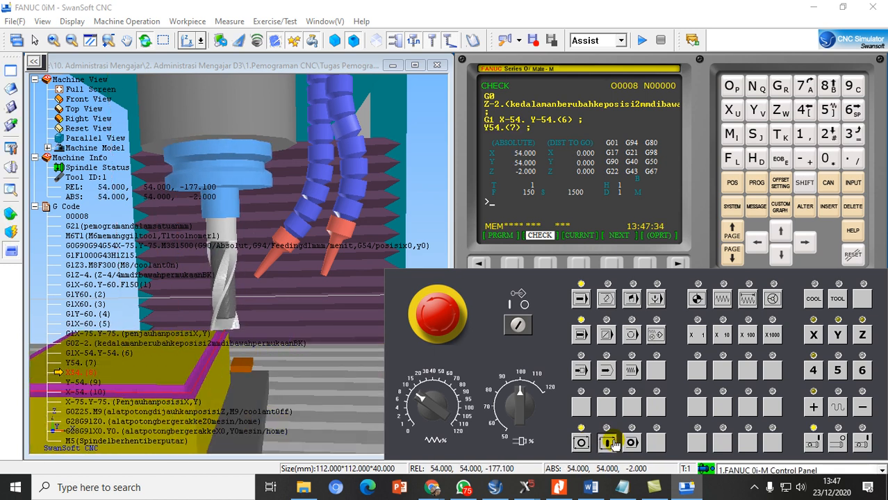
{"action": "left_click", "coordinate": [611, 443]}
{"action": "left_click", "coordinate": [611, 444]}
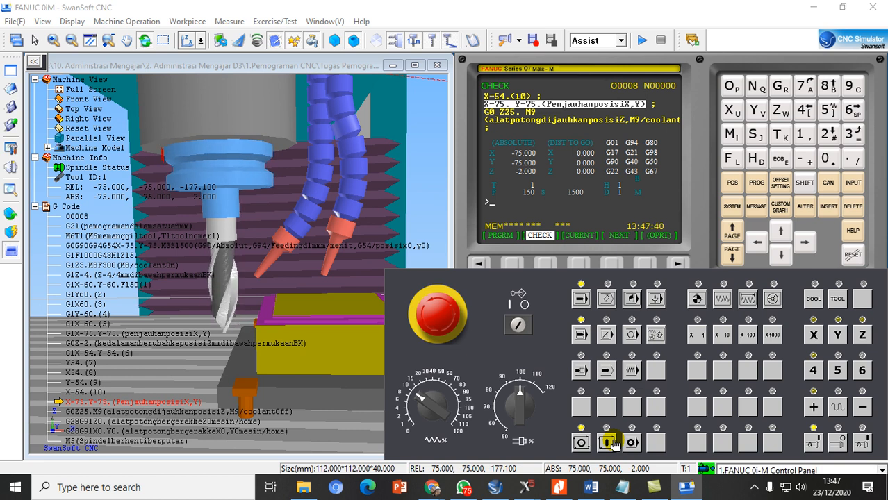
Execute the closing blocks one by one: G0 Z25. M9, the G28 G91 home returns for Z and X/Y, M5 and M30
{"action": "left_click", "coordinate": [607, 443]}
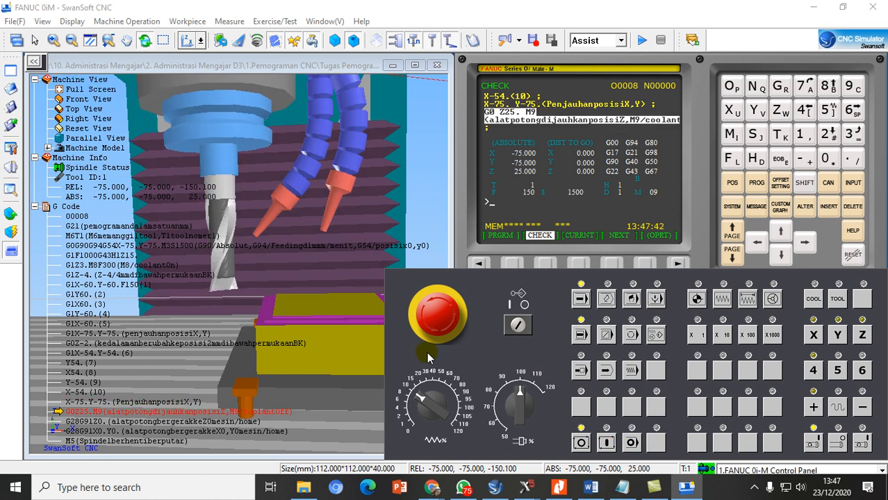
{"action": "left_click", "coordinate": [608, 443]}
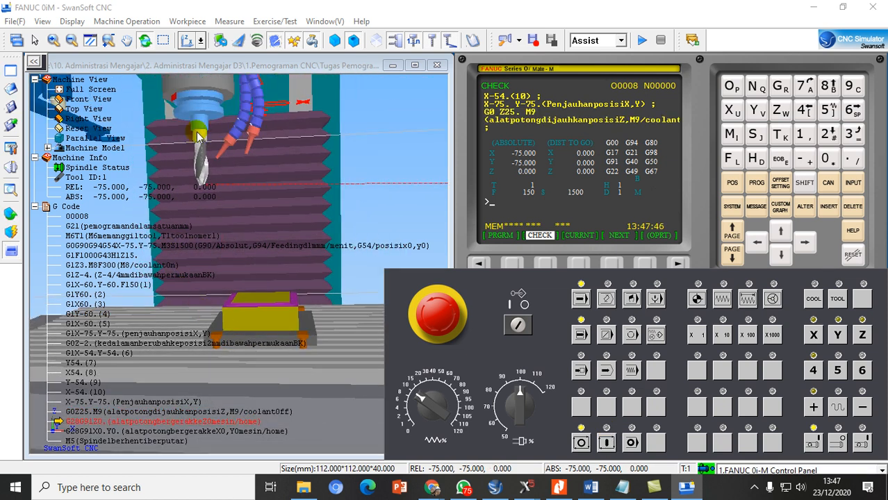
{"action": "left_click", "coordinate": [608, 443]}
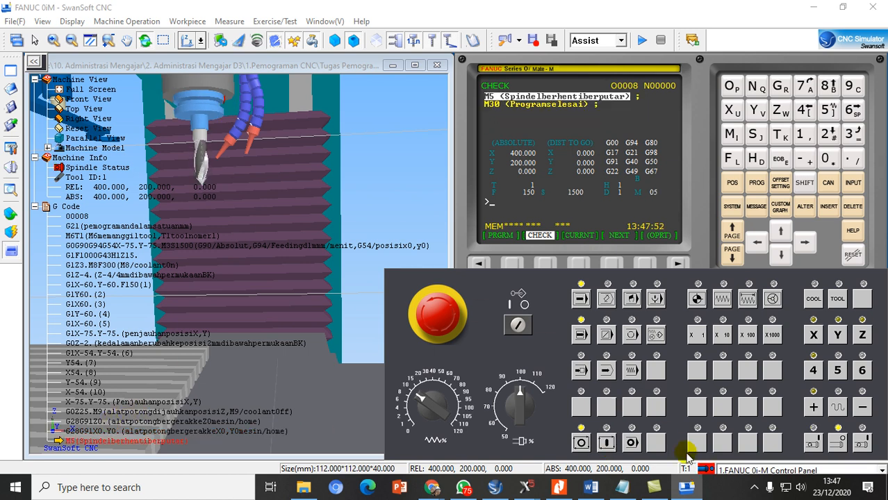
{"action": "left_click", "coordinate": [611, 447]}
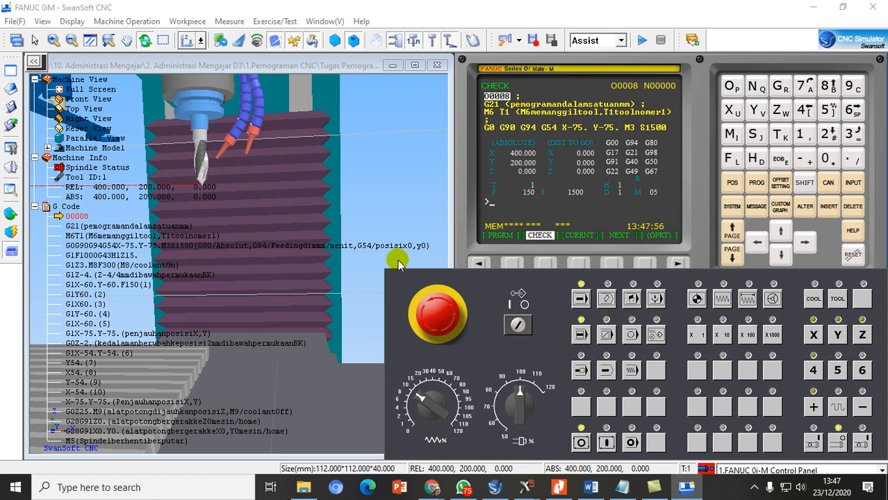
Examine the machined workpiece on the table from above after the program run
{"action": "scroll", "coordinate": [317, 232], "scroll_direction": "down", "scroll_amount": 1}
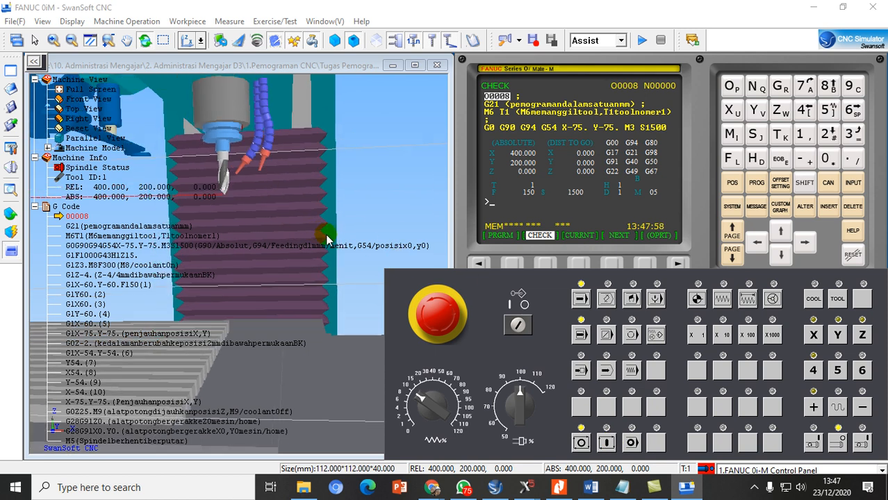
{"action": "scroll", "coordinate": [399, 228], "scroll_direction": "down", "scroll_amount": 1}
{"action": "scroll", "coordinate": [400, 228], "scroll_direction": "down", "scroll_amount": 1}
{"action": "left_click_drag", "start_coordinate": [176, 244], "coordinate": [233, 323]}
{"action": "scroll", "coordinate": [137, 348], "scroll_direction": "up", "scroll_amount": 2}
{"action": "left_click_drag", "start_coordinate": [137, 352], "coordinate": [198, 350]}
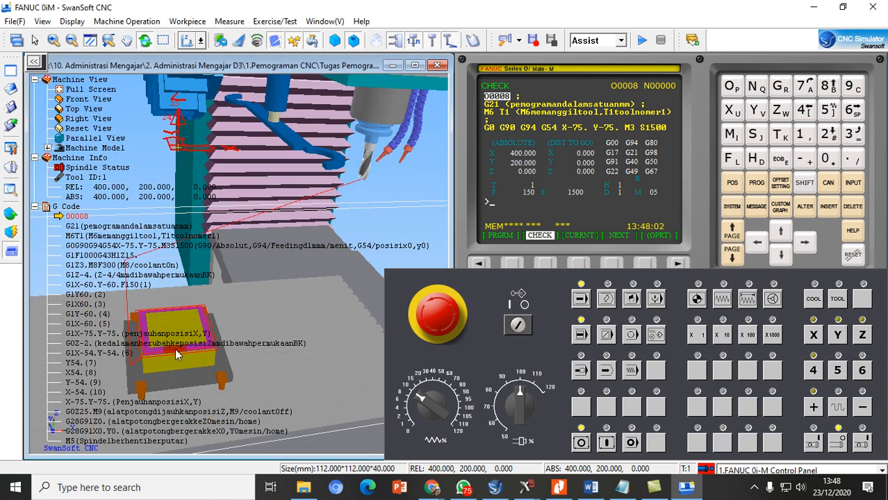